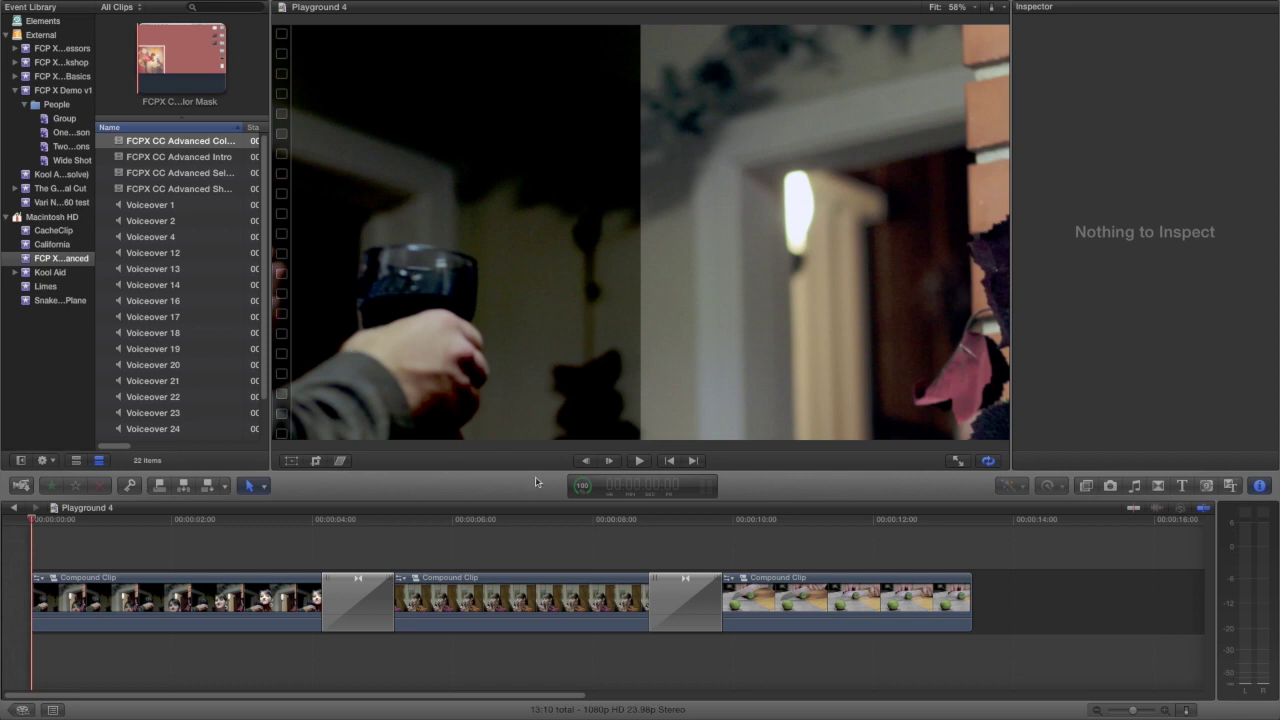
Play the Playground 4 before-and-after comparison, toggle looping, and play the Wouldn't you agree - B clip in the Shape Mask project.
{"action": "left_click", "coordinate": [638, 461]}
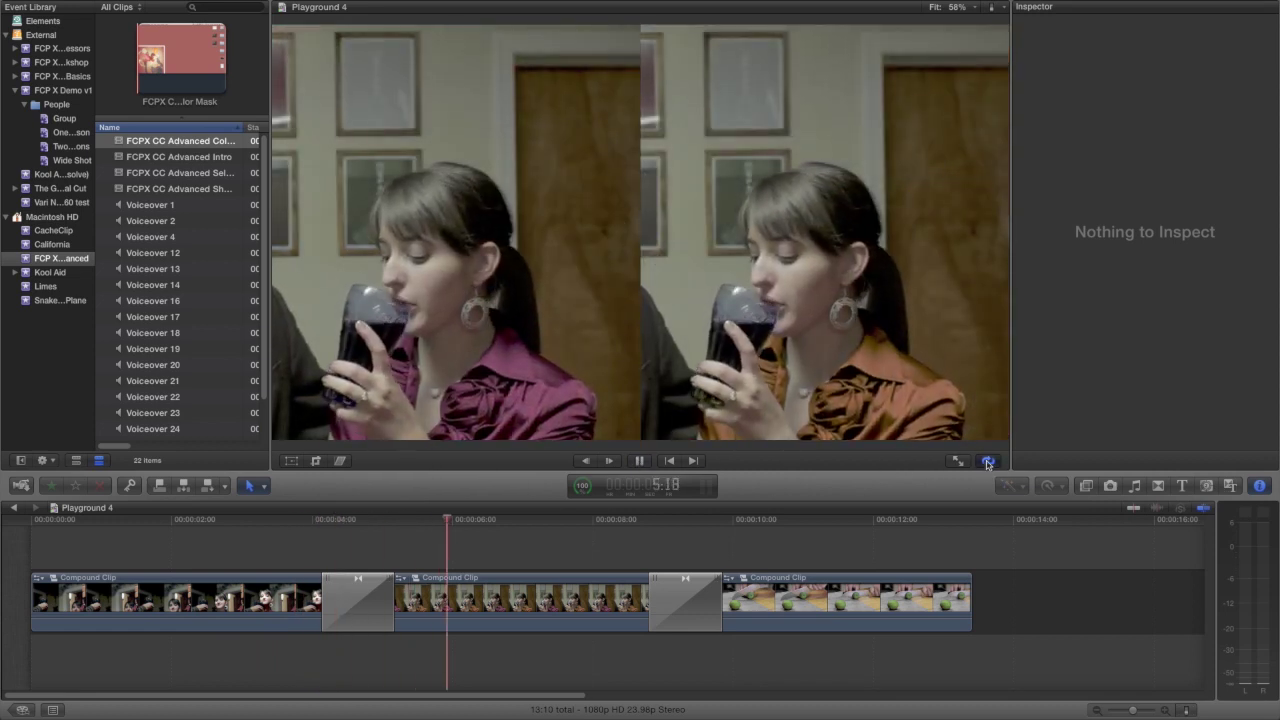
{"action": "left_click", "coordinate": [987, 462]}
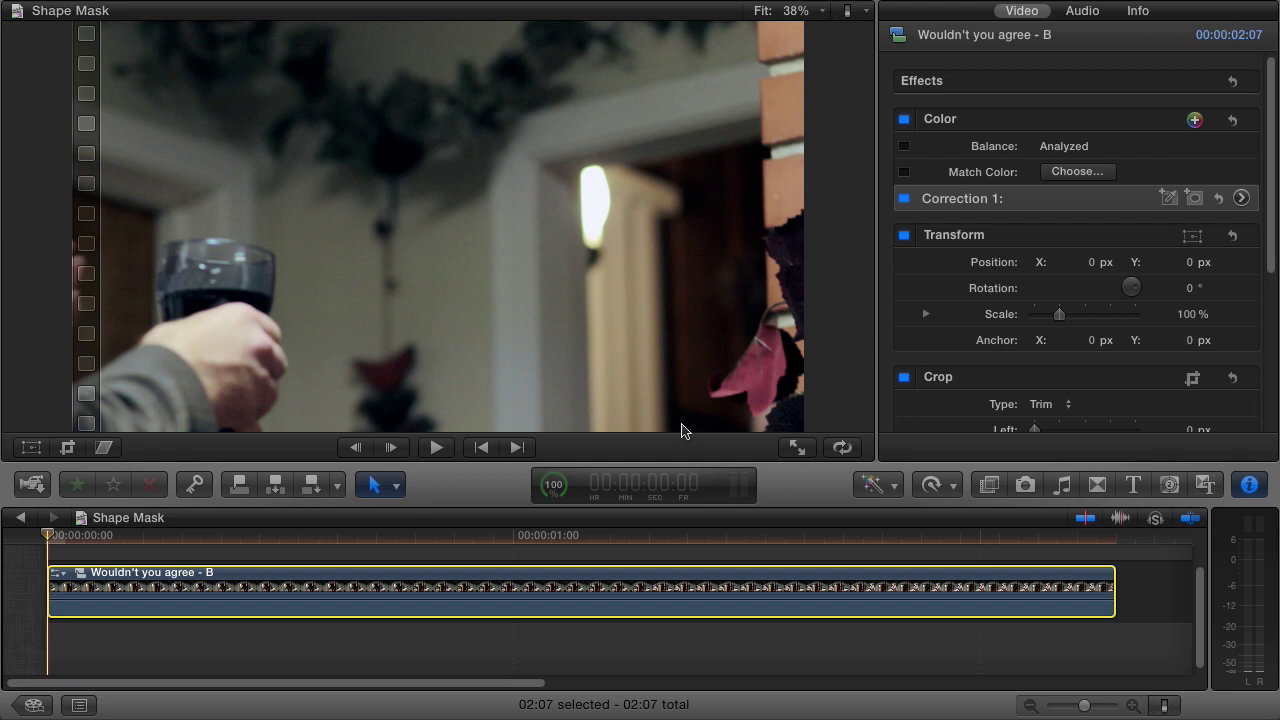
{"action": "left_click", "coordinate": [435, 452]}
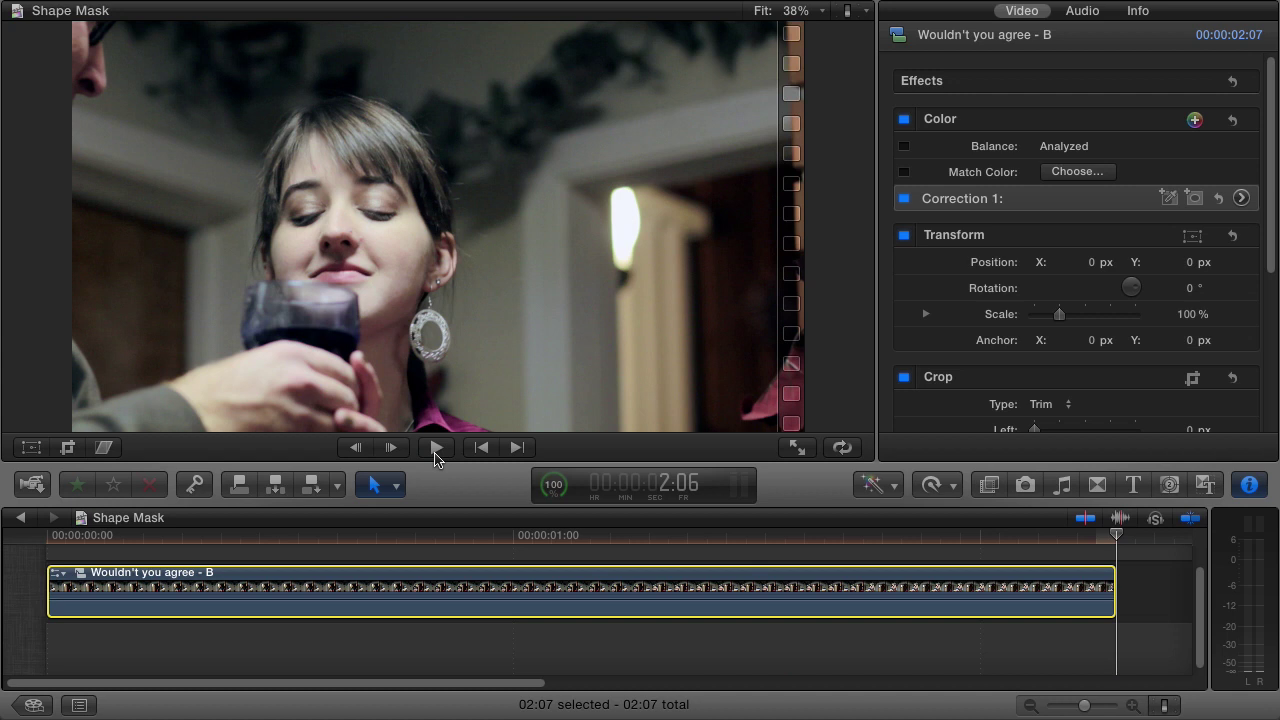
Park the playhead at 1:01, add a second color correction to the clip, and give Correction 2 a shape mask.
{"action": "left_click_drag", "start_coordinate": [471, 536], "coordinate": [549, 538]}
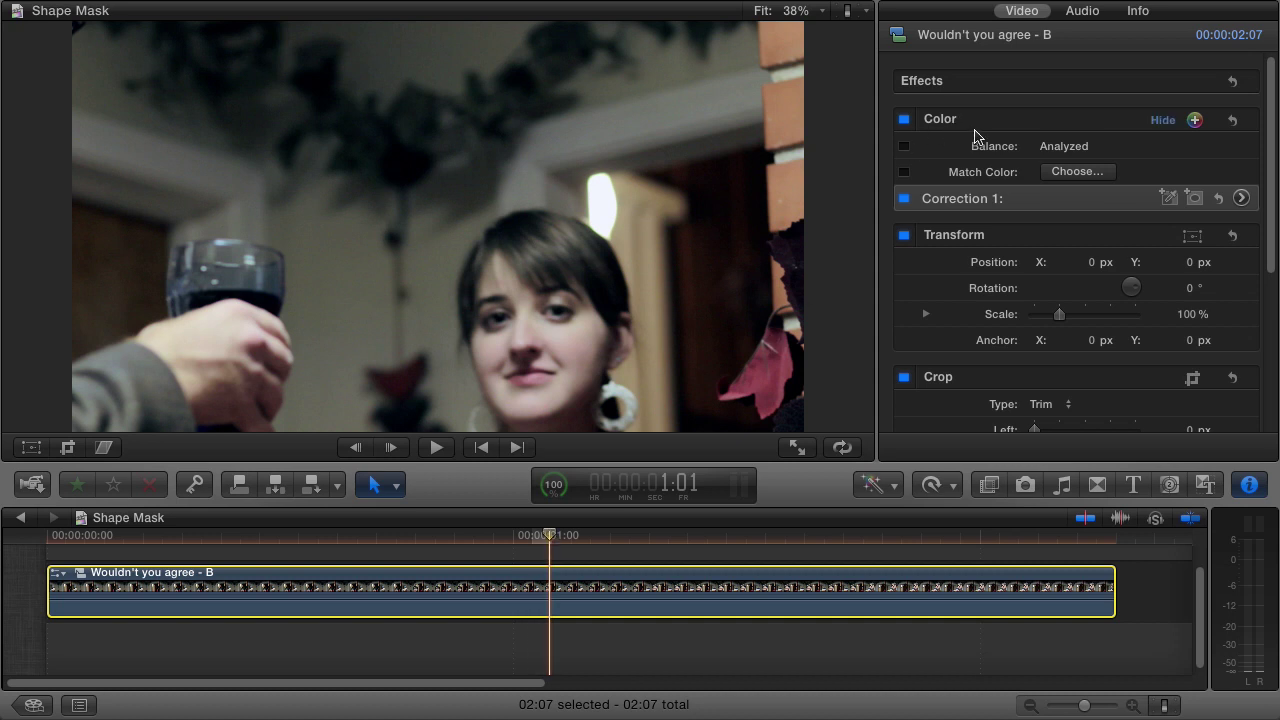
{"action": "left_click", "coordinate": [1194, 120]}
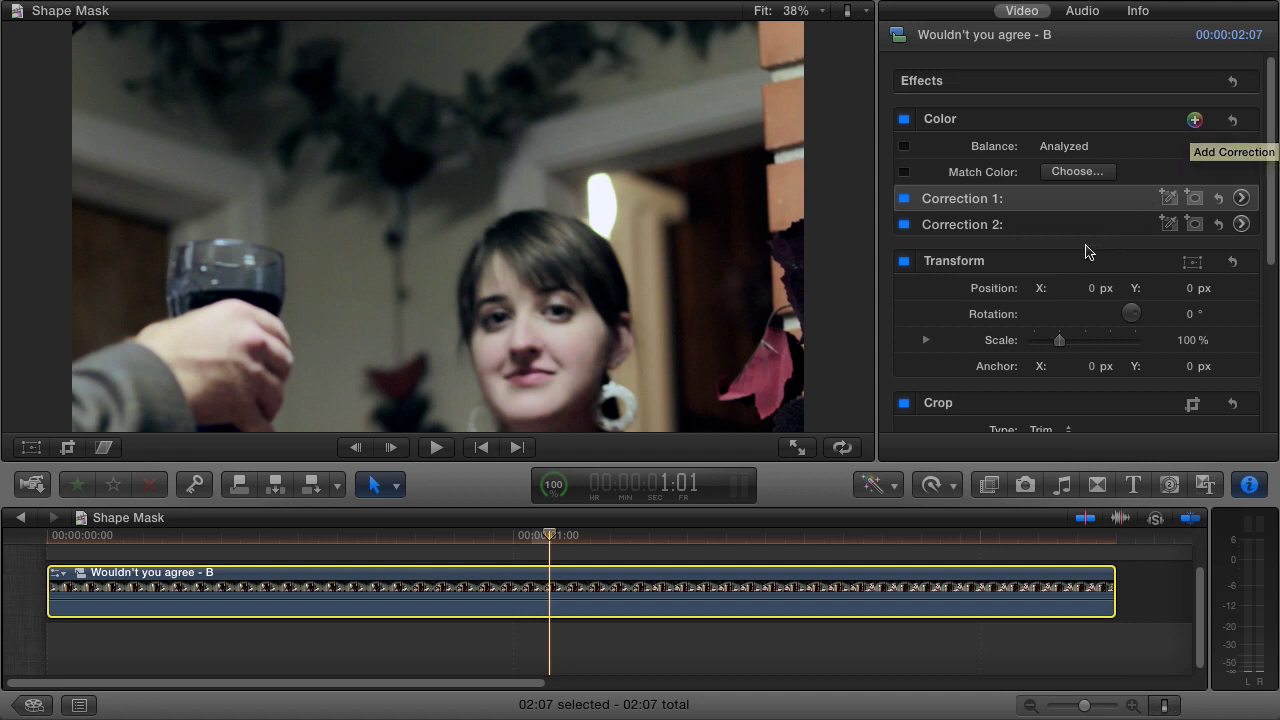
{"action": "left_click_drag", "start_coordinate": [1003, 229], "coordinate": [946, 229]}
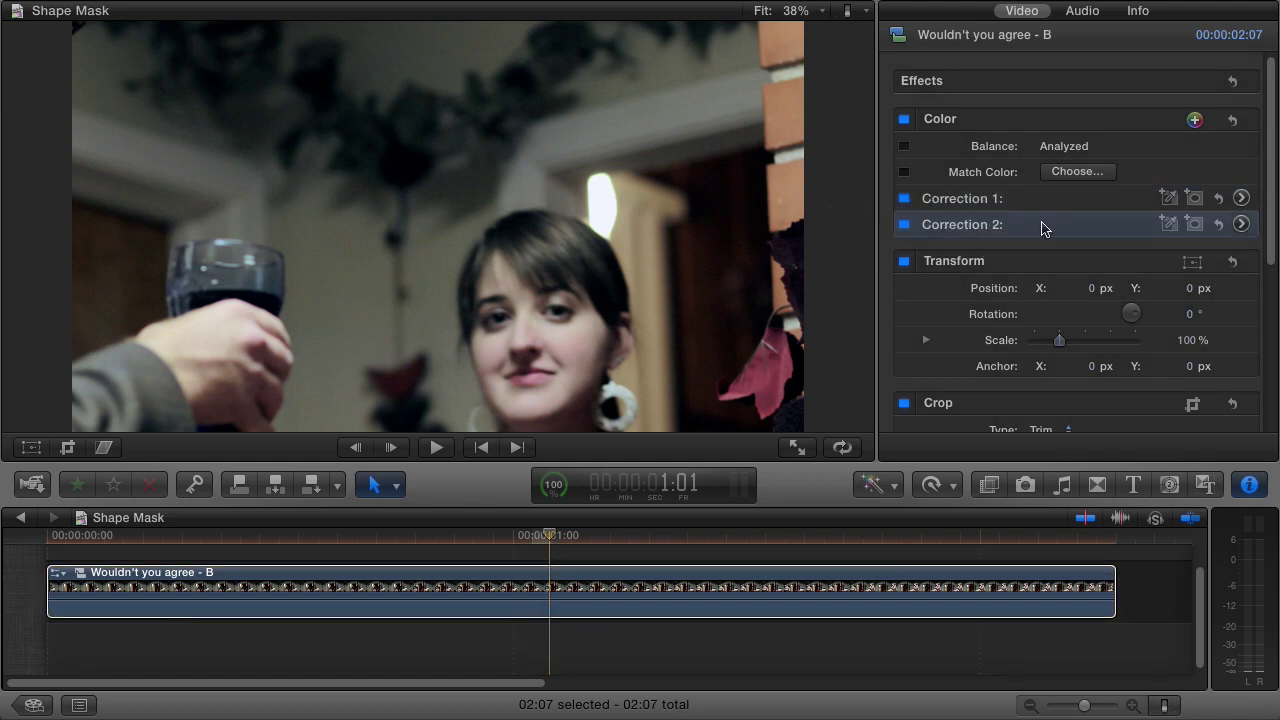
{"action": "left_click", "coordinate": [1195, 224]}
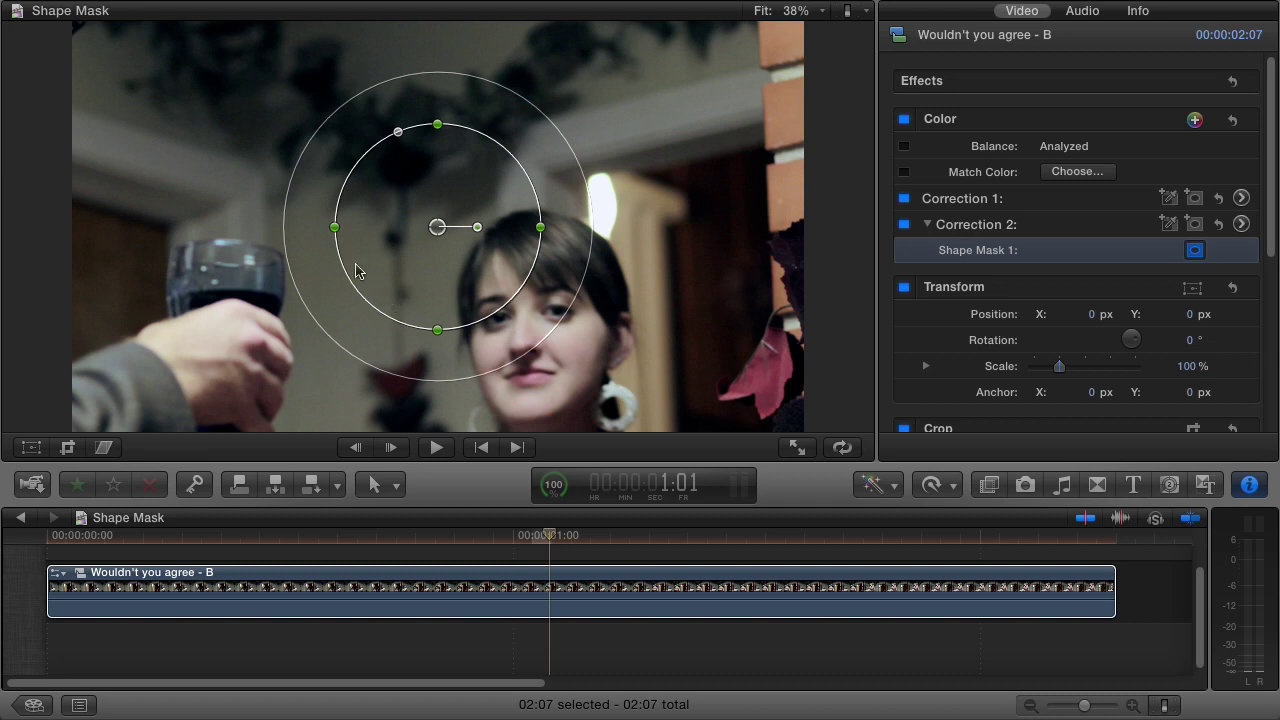
Widen and flatten the circular shape mask into an oval and try out squarer corners on it.
{"action": "mouse_move", "coordinate": [335, 228]}
{"action": "left_mouse_down"}
{"action": "mouse_move", "coordinate": [257, 223]}
{"action": "mouse_move", "coordinate": [423, 234]}
{"action": "mouse_move", "coordinate": [327, 228]}
{"action": "left_mouse_up"}
{"action": "mouse_move", "coordinate": [436, 333]}
{"action": "left_mouse_down"}
{"action": "mouse_move", "coordinate": [434, 294]}
{"action": "mouse_move", "coordinate": [423, 386]}
{"action": "mouse_move", "coordinate": [424, 316]}
{"action": "left_mouse_up"}
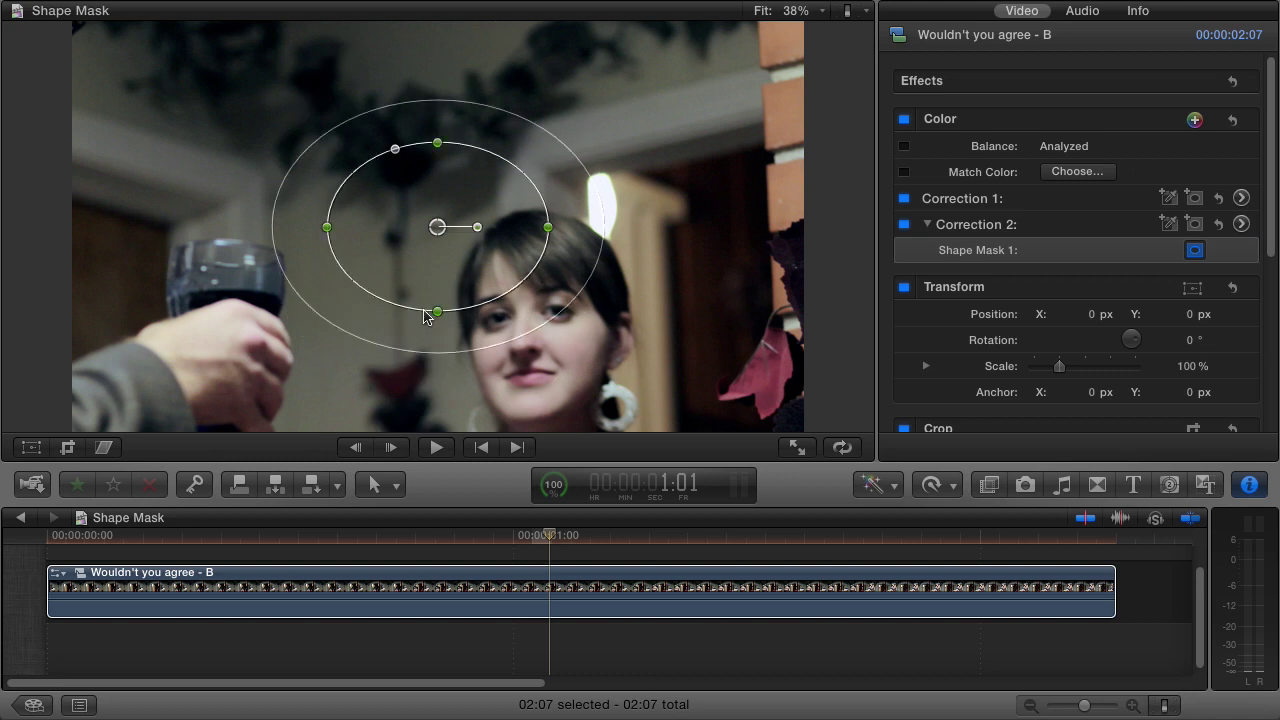
{"action": "left_click_drag", "start_coordinate": [395, 150], "coordinate": [329, 101]}
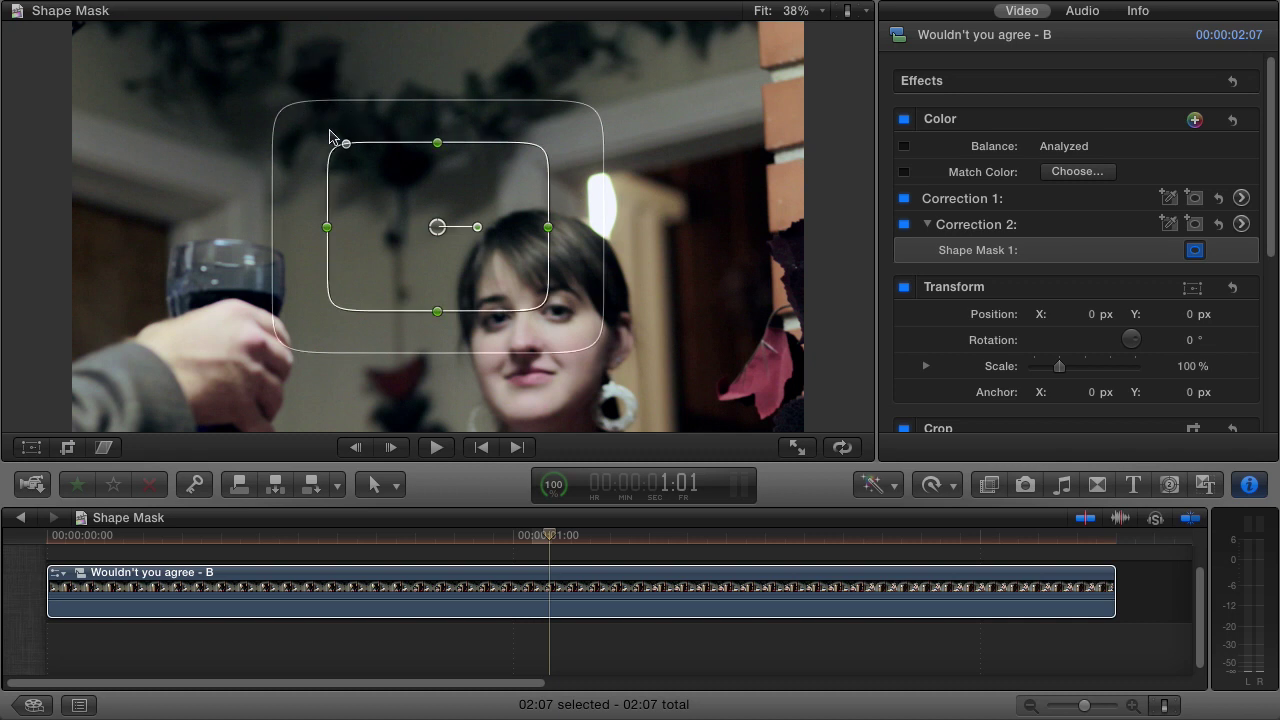
{"action": "left_click_drag", "start_coordinate": [349, 148], "coordinate": [563, 366]}
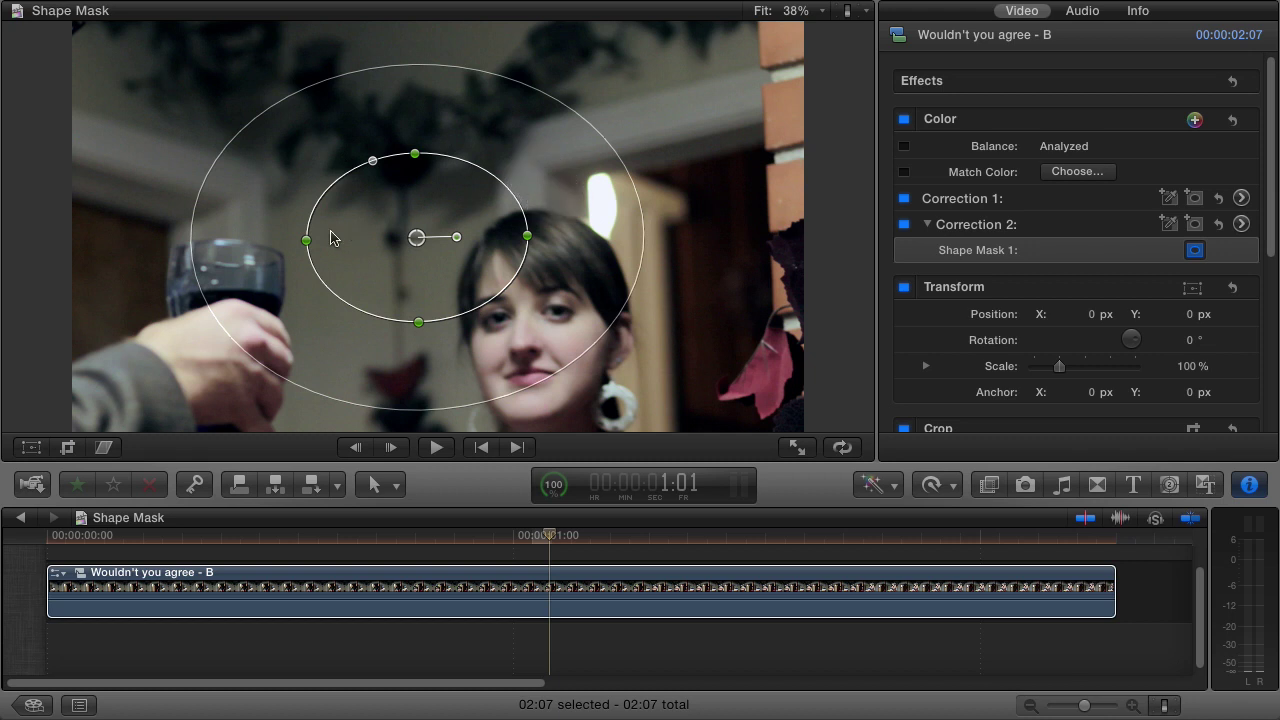
Adjust the oval mask's size and feathering, shift its centre, and tilt it slightly clockwise.
{"action": "mouse_move", "coordinate": [304, 244]}
{"action": "left_mouse_down"}
{"action": "mouse_move", "coordinate": [334, 234]}
{"action": "mouse_move", "coordinate": [302, 242]}
{"action": "left_mouse_up"}
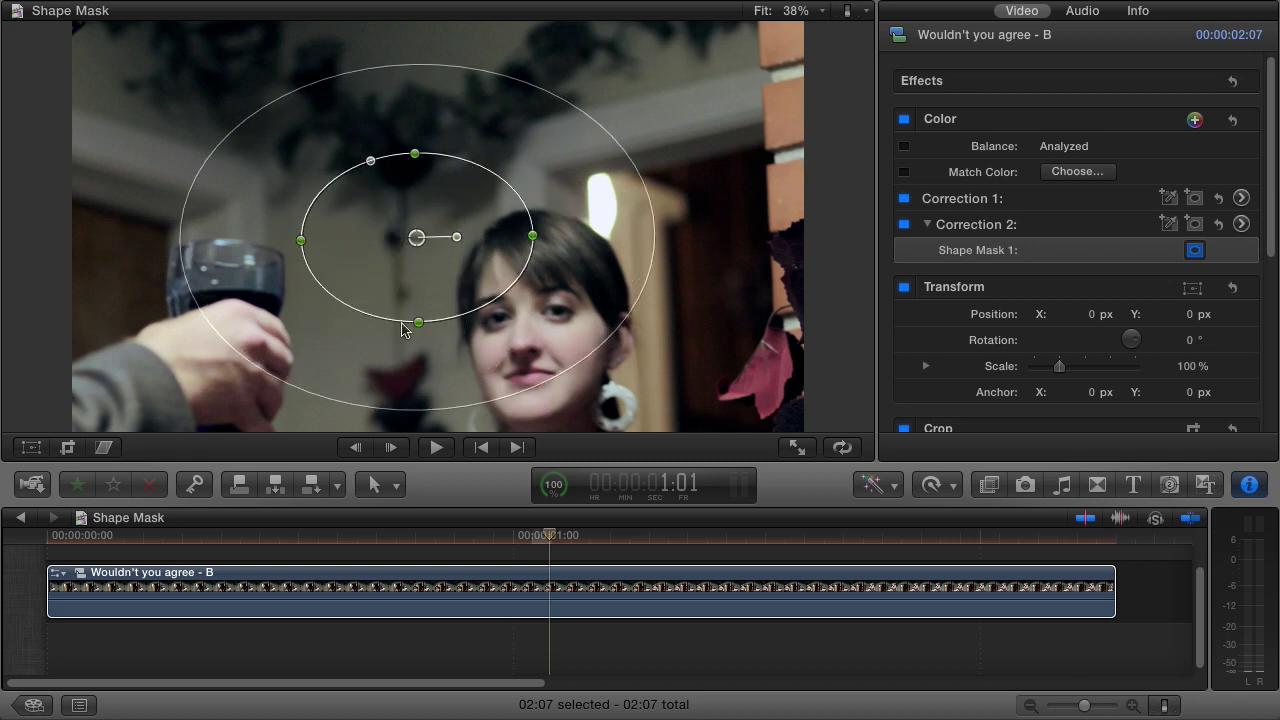
{"action": "mouse_move", "coordinate": [416, 323]}
{"action": "left_mouse_down"}
{"action": "mouse_move", "coordinate": [417, 349]}
{"action": "mouse_move", "coordinate": [417, 294]}
{"action": "mouse_move", "coordinate": [418, 307]}
{"action": "left_mouse_up"}
{"action": "left_click_drag", "start_coordinate": [371, 185], "coordinate": [224, 121]}
{"action": "left_click_drag", "start_coordinate": [320, 177], "coordinate": [370, 181]}
{"action": "left_click_drag", "start_coordinate": [416, 237], "coordinate": [477, 253]}
{"action": "left_click_drag", "start_coordinate": [336, 120], "coordinate": [349, 142]}
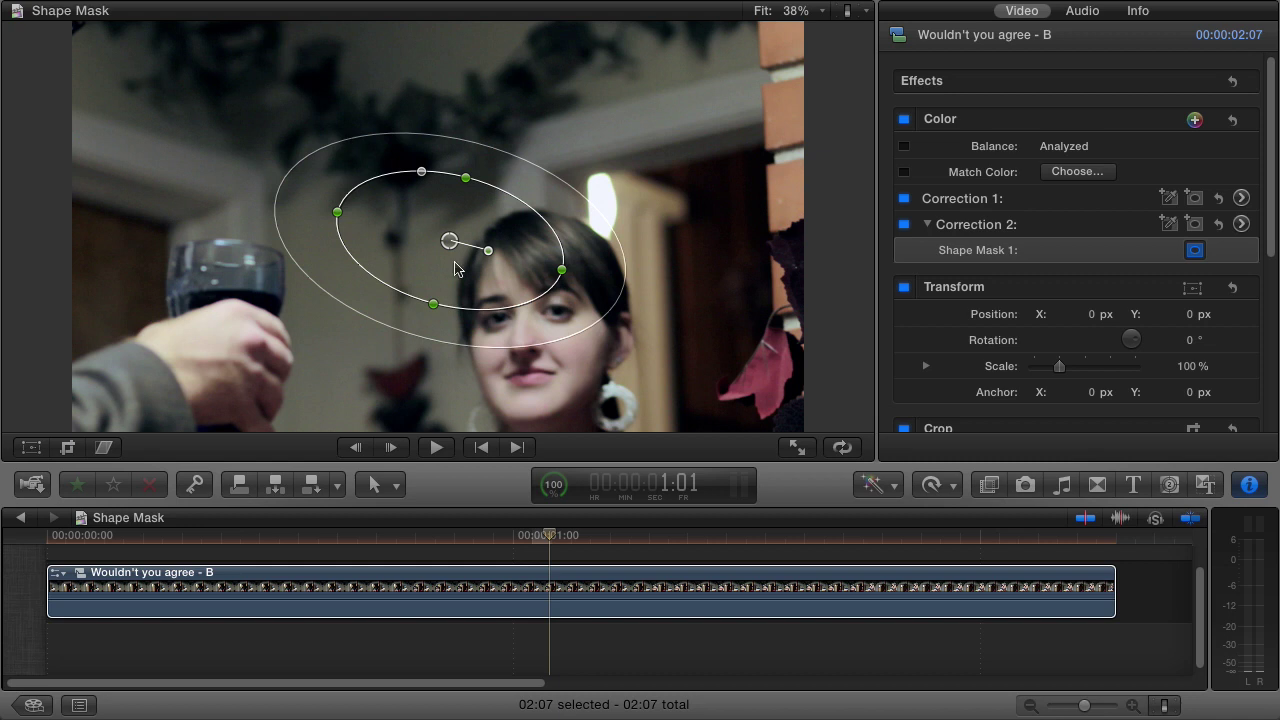
Fit the shape mask over the woman's face at 1:01 as a small upright oval with a soft outer edge.
{"action": "left_click_drag", "start_coordinate": [452, 246], "coordinate": [507, 308]}
{"action": "left_click_drag", "start_coordinate": [412, 285], "coordinate": [501, 327]}
{"action": "left_click_drag", "start_coordinate": [499, 380], "coordinate": [538, 364]}
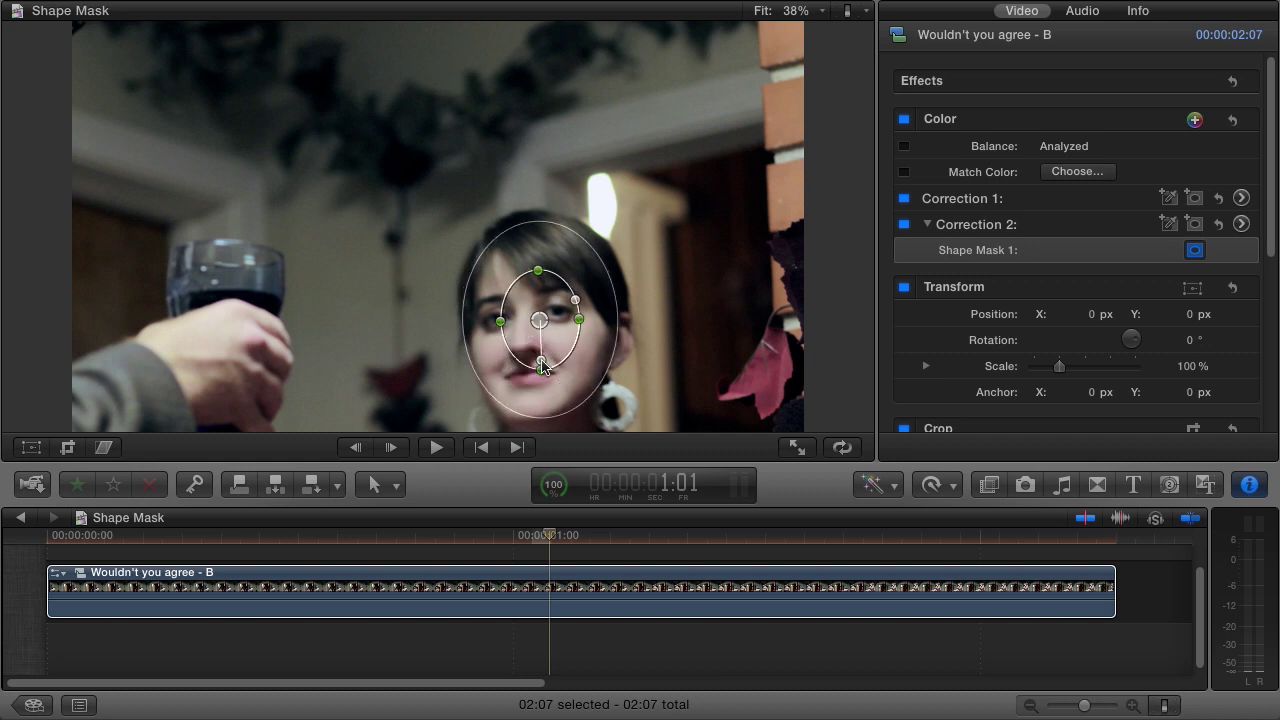
{"action": "mouse_move", "coordinate": [605, 381]}
{"action": "left_mouse_down"}
{"action": "mouse_move", "coordinate": [582, 355]}
{"action": "mouse_move", "coordinate": [603, 390]}
{"action": "left_mouse_up"}
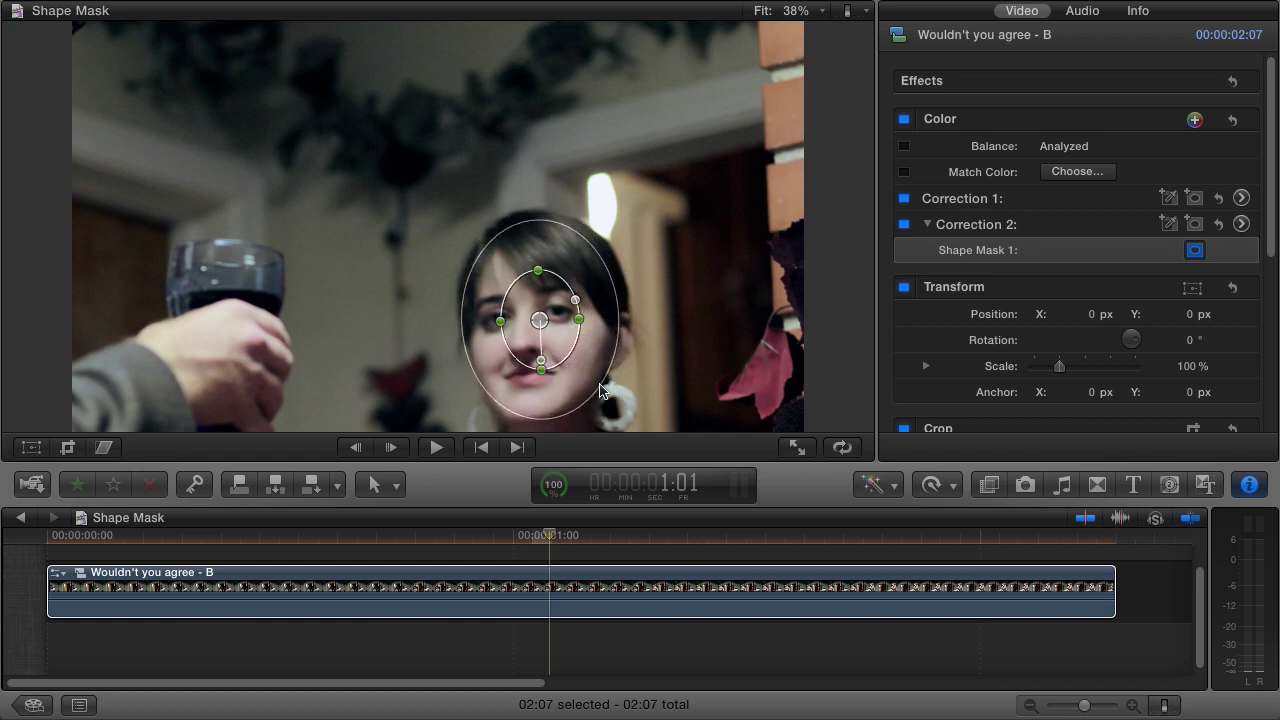
Raise the highlights exposure of Correction 2 to 79% inside the mask.
{"action": "left_click", "coordinate": [1240, 226]}
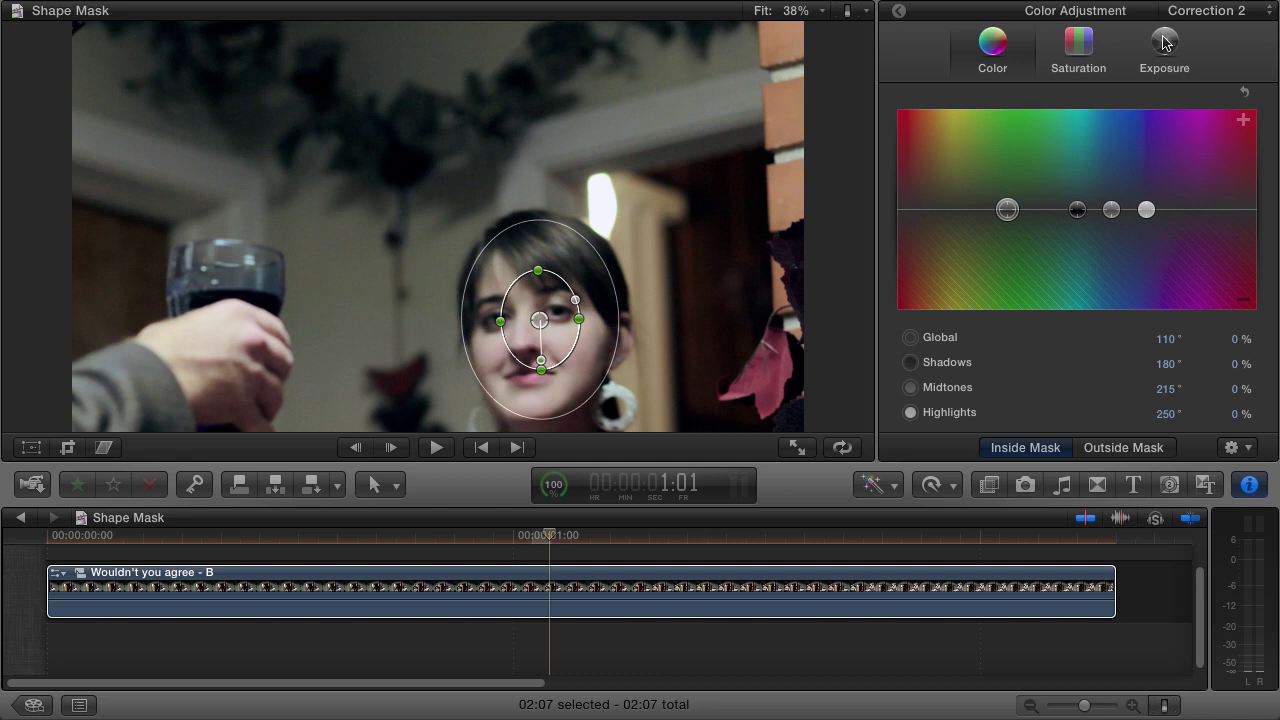
{"action": "left_click", "coordinate": [1163, 41]}
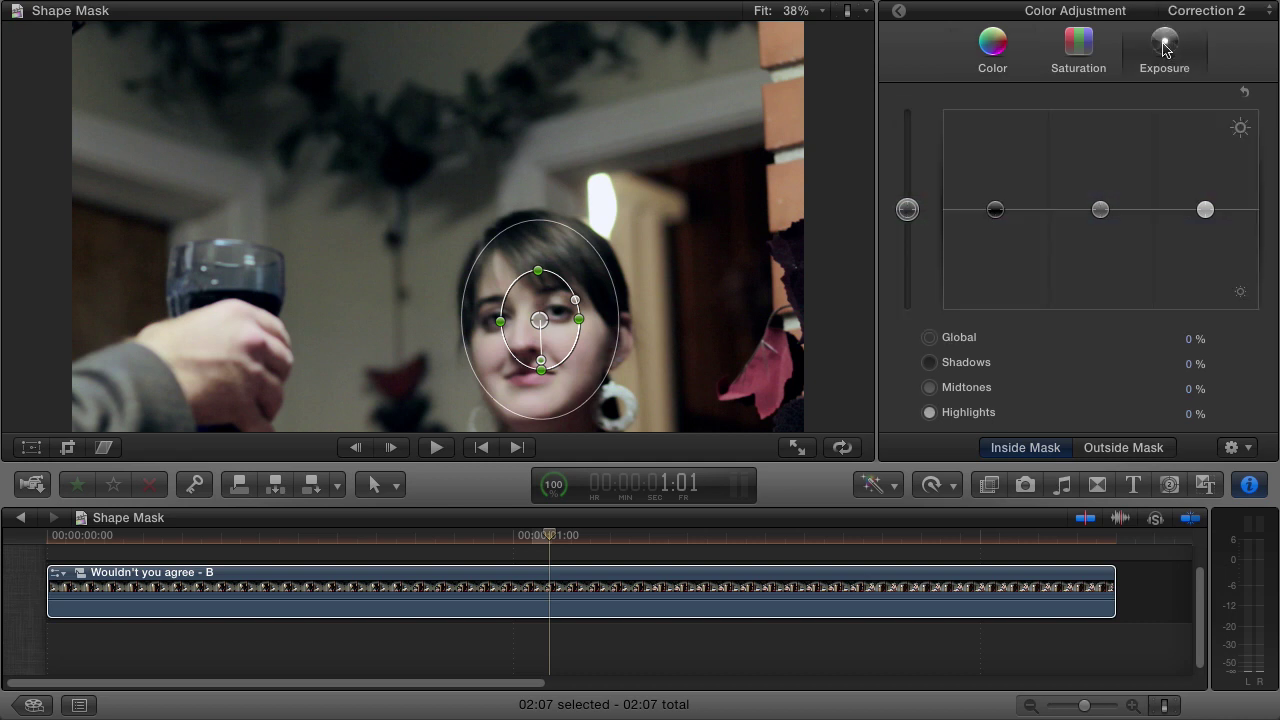
{"action": "left_click_drag", "start_coordinate": [1205, 213], "coordinate": [1203, 130]}
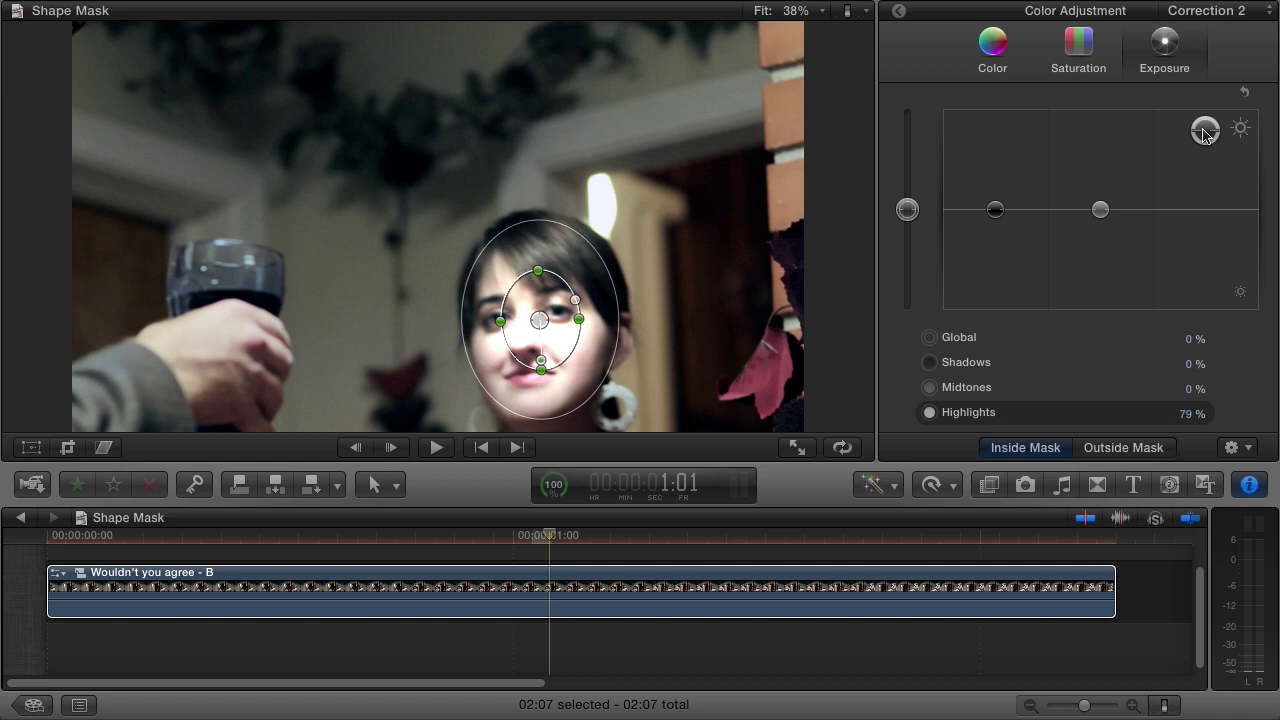
Play the clip on a loop from its start to check the static mask against the moving face.
{"action": "left_click", "coordinate": [80, 534]}
{"action": "left_click", "coordinate": [436, 447]}
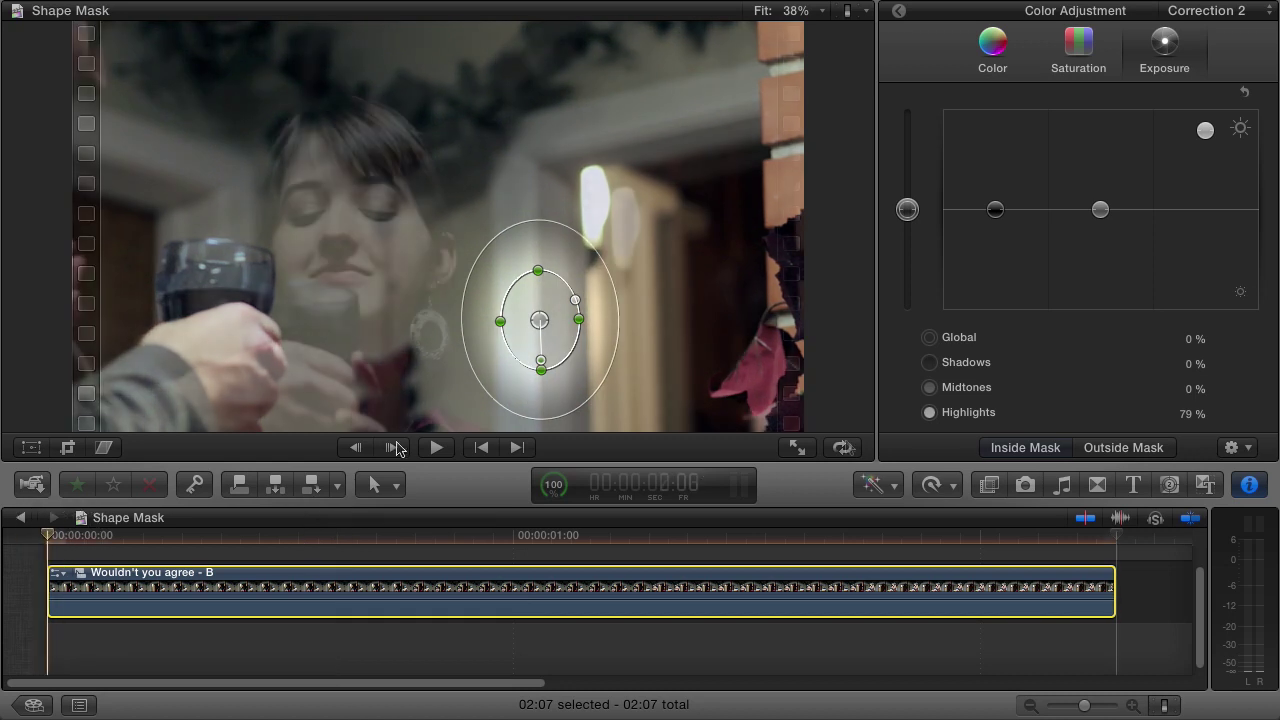
{"action": "left_click", "coordinate": [841, 447]}
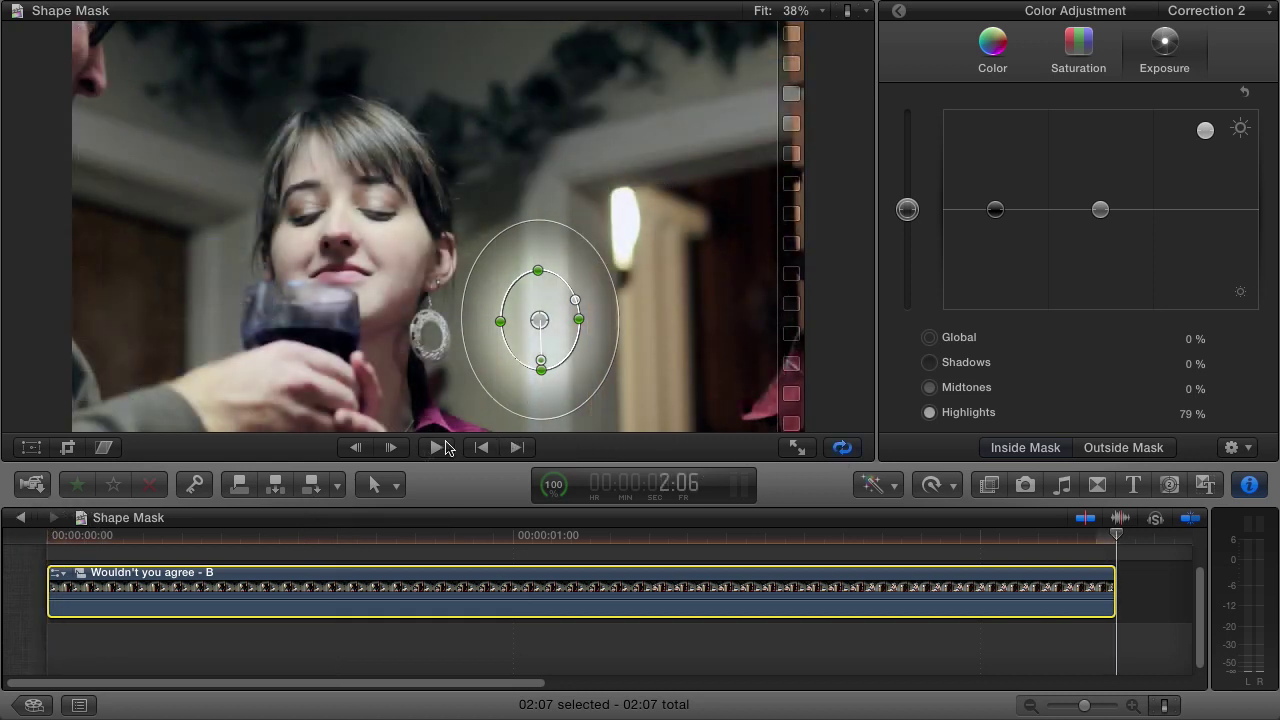
{"action": "left_click", "coordinate": [440, 447]}
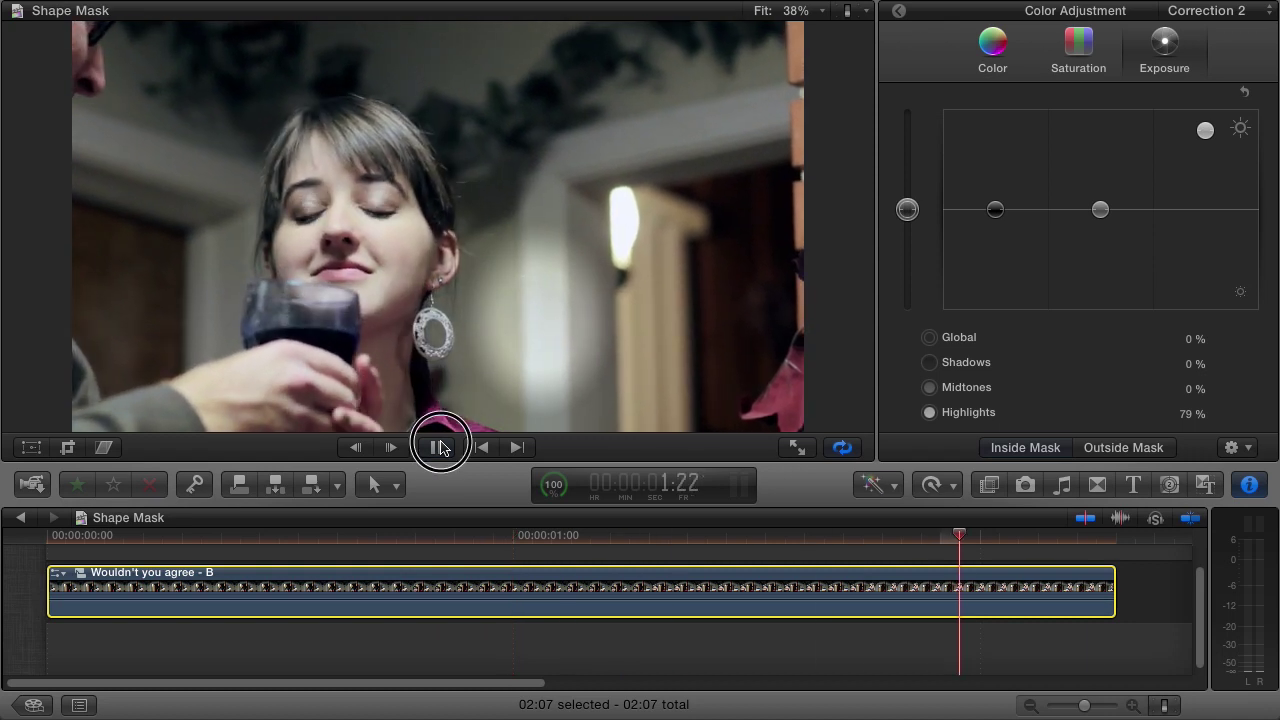
{"action": "left_click", "coordinate": [440, 447]}
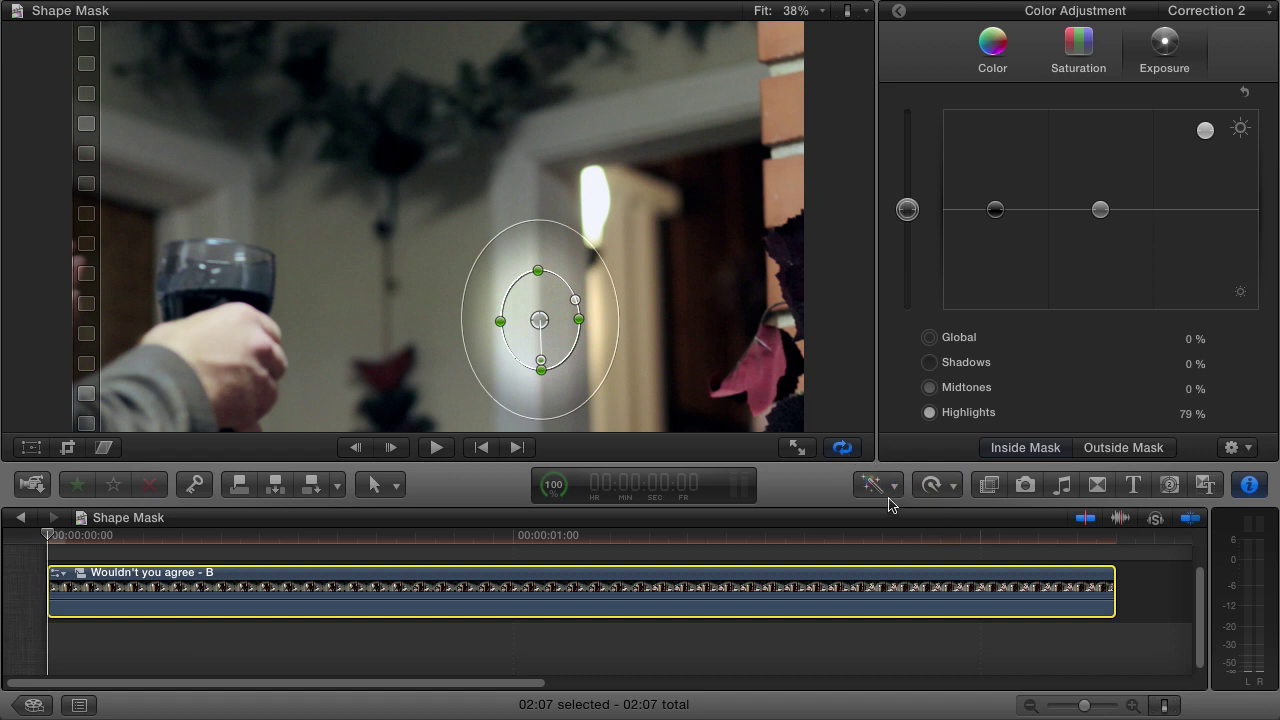
At the clip's start, move the shape mask over the red leaf at the picture's lower edge and add a mask keyframe.
{"action": "mouse_move", "coordinate": [50, 540]}
{"action": "left_mouse_down"}
{"action": "mouse_move", "coordinate": [125, 541]}
{"action": "mouse_move", "coordinate": [26, 543]}
{"action": "left_mouse_up"}
{"action": "left_click", "coordinate": [899, 11]}
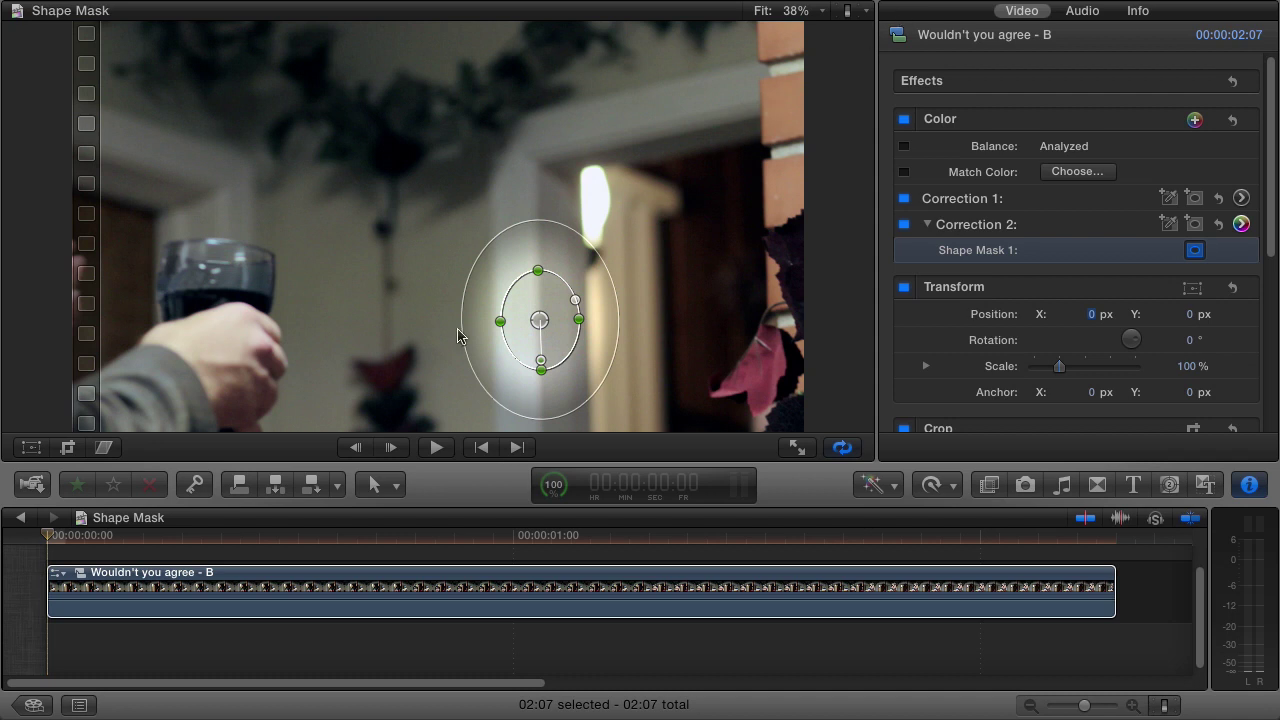
{"action": "left_click_drag", "start_coordinate": [541, 320], "coordinate": [776, 432]}
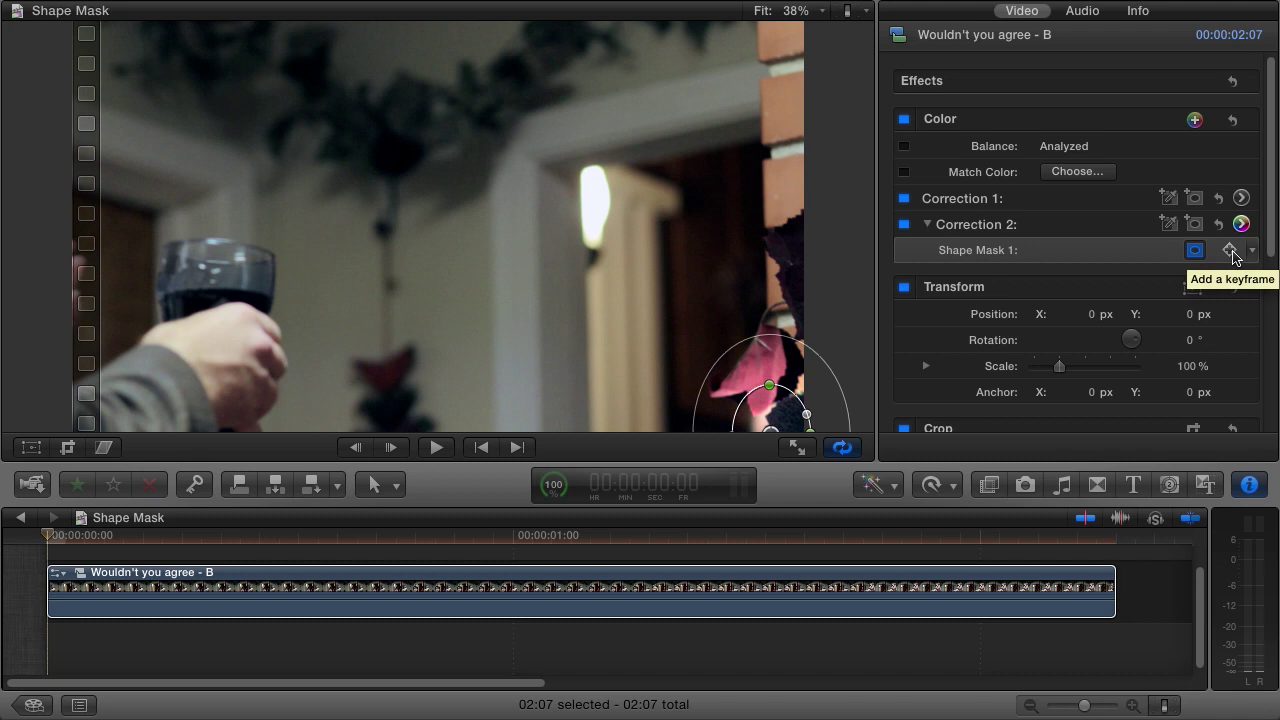
{"action": "left_click", "coordinate": [1231, 251]}
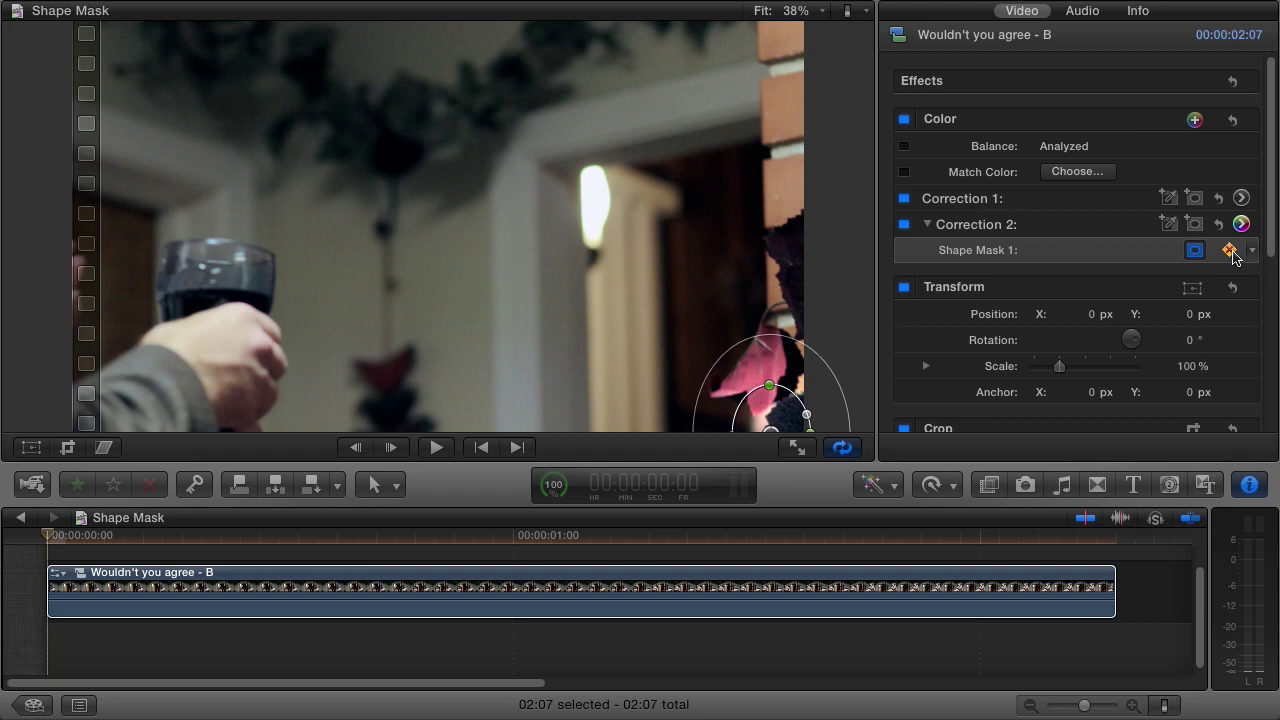
Keyframe the shape mask at 2:05 by moving it onto the woman's face.
{"action": "left_click", "coordinate": [47, 535]}
{"action": "left_click_drag", "start_coordinate": [47, 535], "coordinate": [1095, 551]}
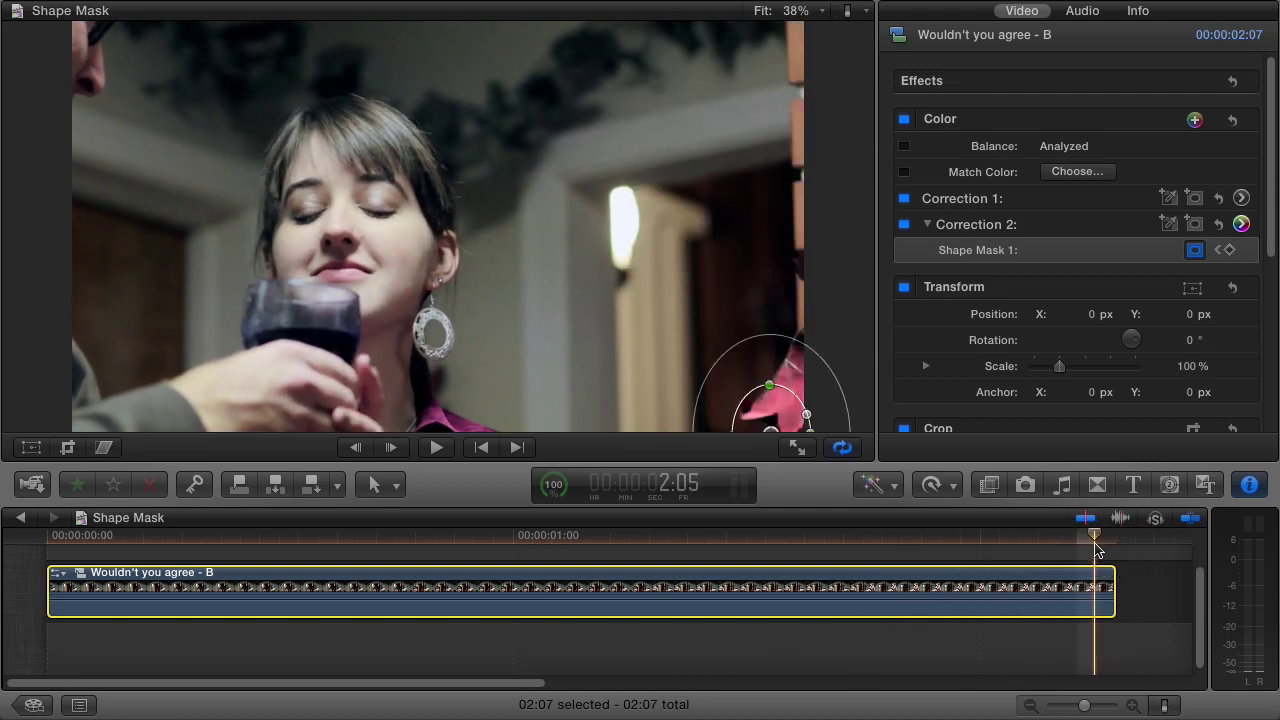
{"action": "left_click_drag", "start_coordinate": [768, 424], "coordinate": [345, 219]}
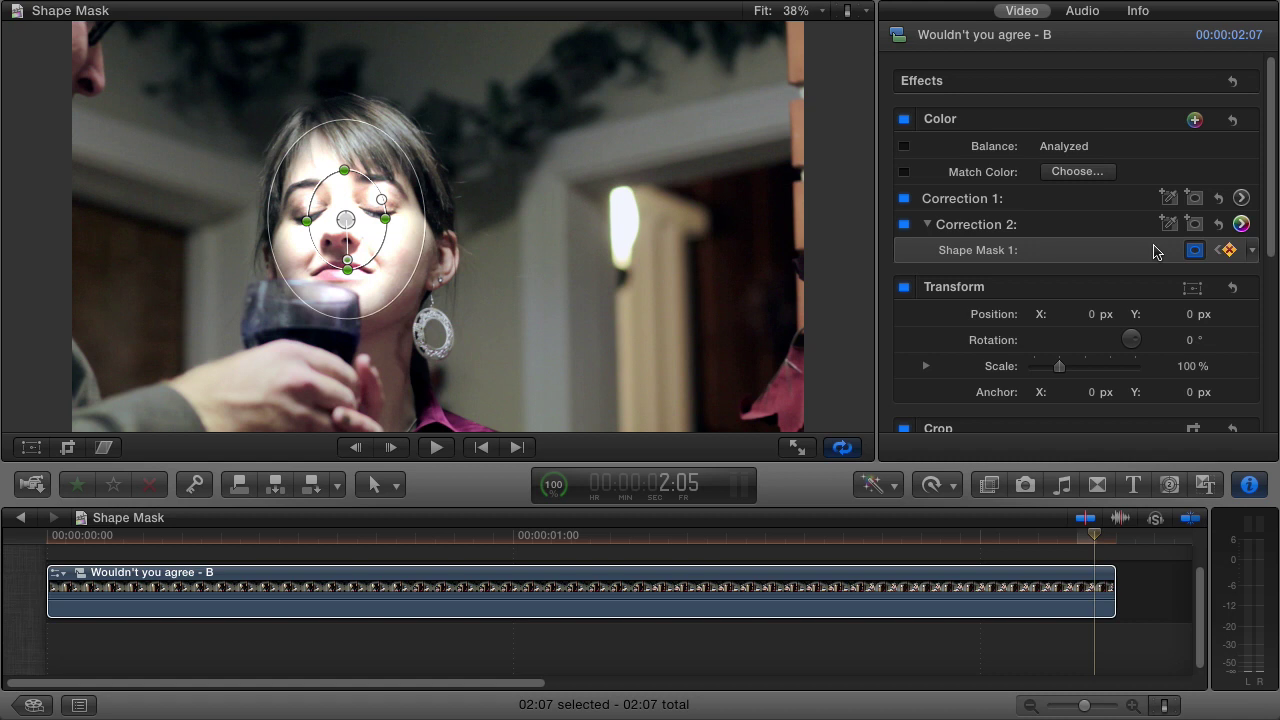
Scrub through the clip and back to its start to check how the mask follows the face between keyframes.
{"action": "left_click", "coordinate": [1000, 580]}
{"action": "left_click", "coordinate": [49, 538]}
{"action": "left_click_drag", "start_coordinate": [49, 538], "coordinate": [990, 565]}
{"action": "left_click_drag", "start_coordinate": [865, 557], "coordinate": [24, 520]}
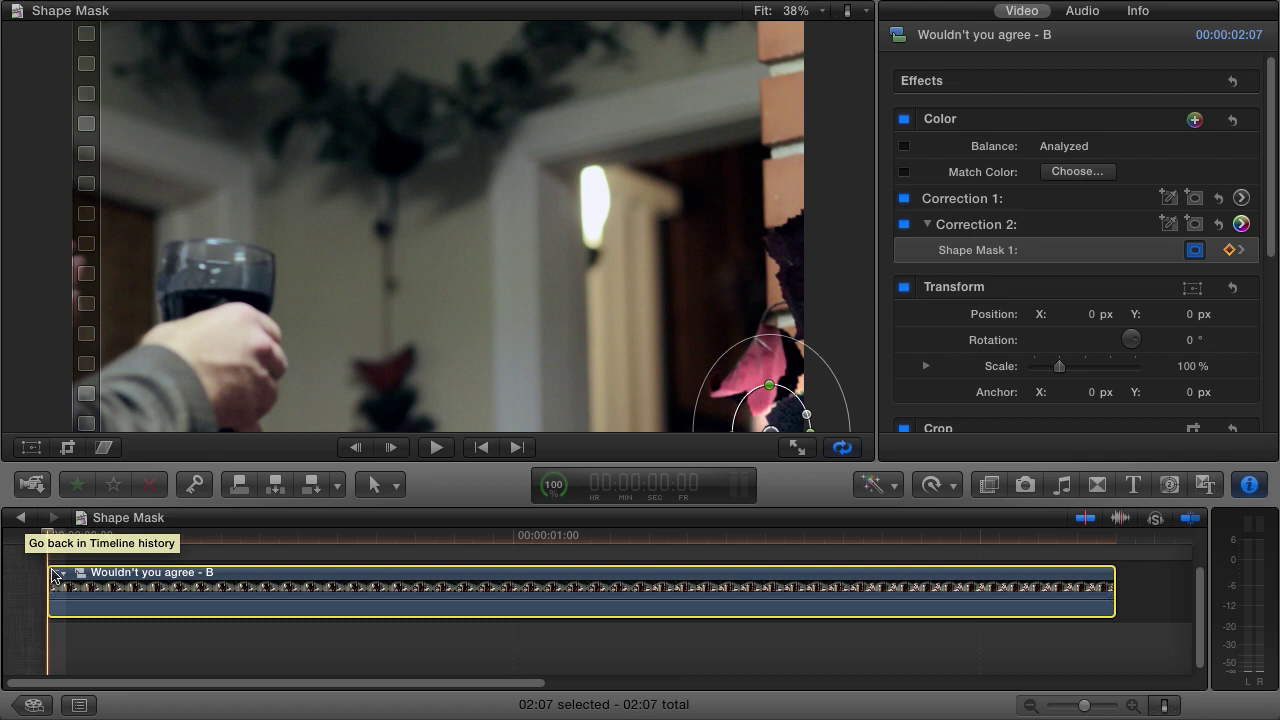
Recentre the shape mask on the woman's face at frame 8 and frame 16 to keyframe its path.
{"action": "left_click", "coordinate": [47, 538]}
{"action": "left_click_drag", "start_coordinate": [47, 538], "coordinate": [213, 542]}
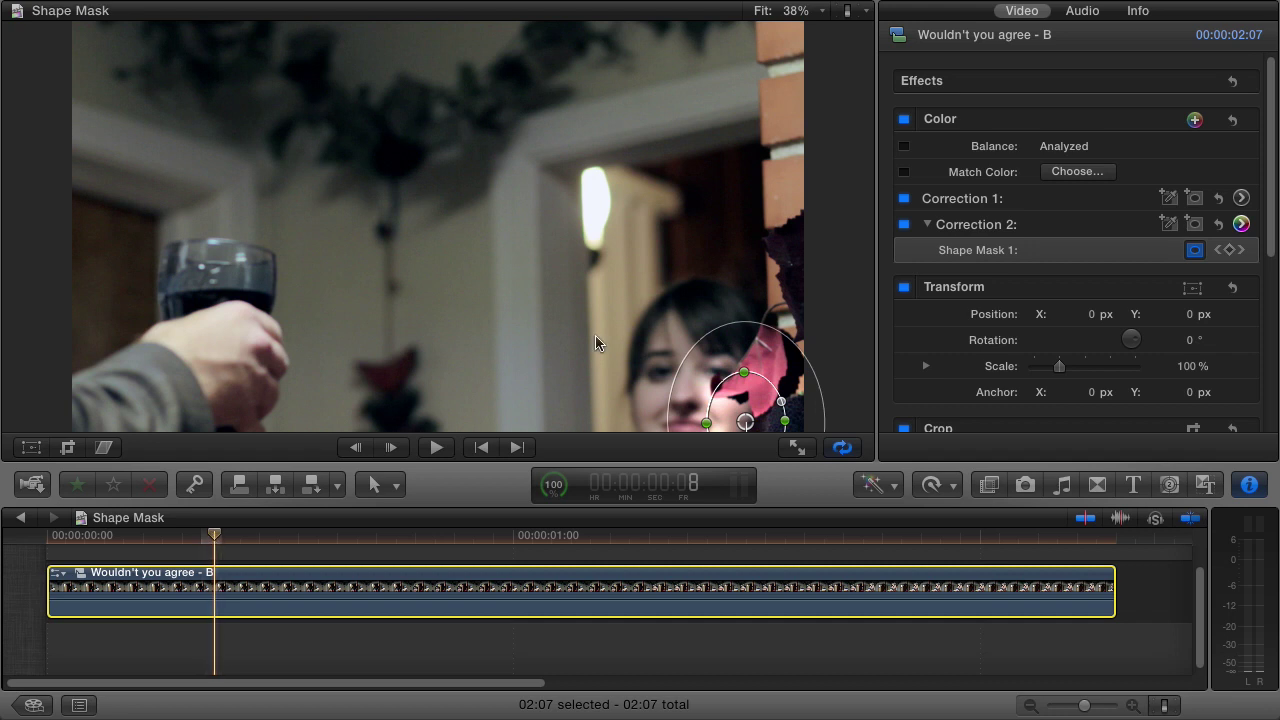
{"action": "left_click_drag", "start_coordinate": [737, 420], "coordinate": [700, 387]}
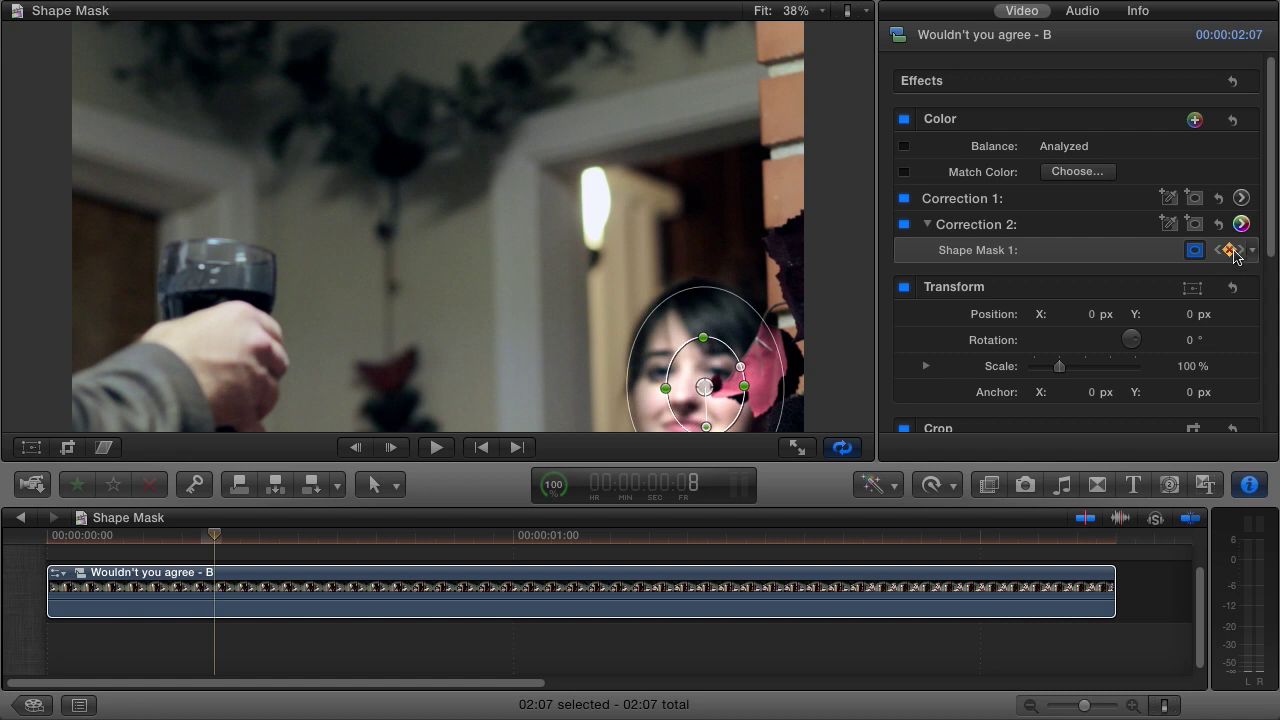
{"action": "left_click", "coordinate": [211, 600]}
{"action": "left_click_drag", "start_coordinate": [326, 531], "coordinate": [369, 533]}
{"action": "left_click_drag", "start_coordinate": [640, 380], "coordinate": [614, 378]}
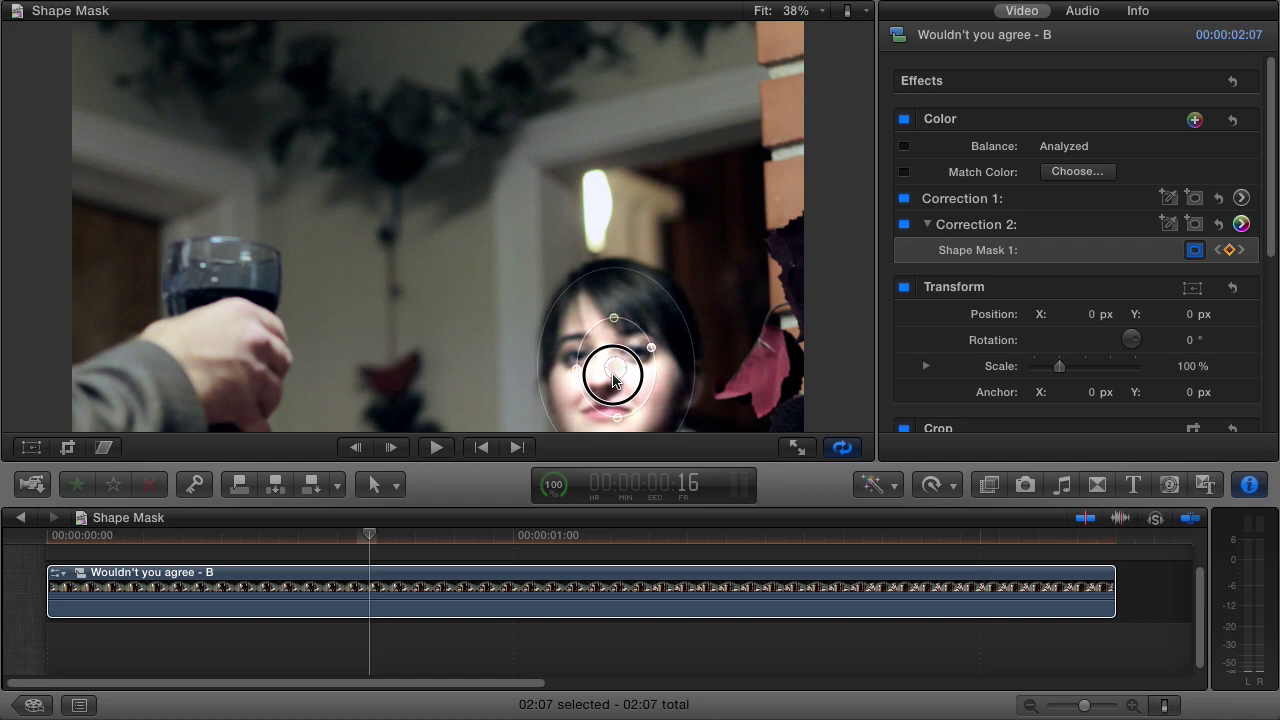
Realign the mask with the face at three more points from about one second onward, and return to the clip's start.
{"action": "left_click_drag", "start_coordinate": [369, 533], "coordinate": [523, 534]}
{"action": "left_click_drag", "start_coordinate": [548, 319], "coordinate": [557, 323]}
{"action": "left_click_drag", "start_coordinate": [523, 534], "coordinate": [673, 538]}
{"action": "mouse_move", "coordinate": [480, 290]}
{"action": "left_mouse_down"}
{"action": "mouse_move", "coordinate": [500, 271]}
{"action": "mouse_move", "coordinate": [488, 285]}
{"action": "left_mouse_up"}
{"action": "left_click_drag", "start_coordinate": [677, 535], "coordinate": [911, 535]}
{"action": "left_click_drag", "start_coordinate": [380, 234], "coordinate": [386, 214]}
{"action": "left_click_drag", "start_coordinate": [949, 530], "coordinate": [58, 485]}
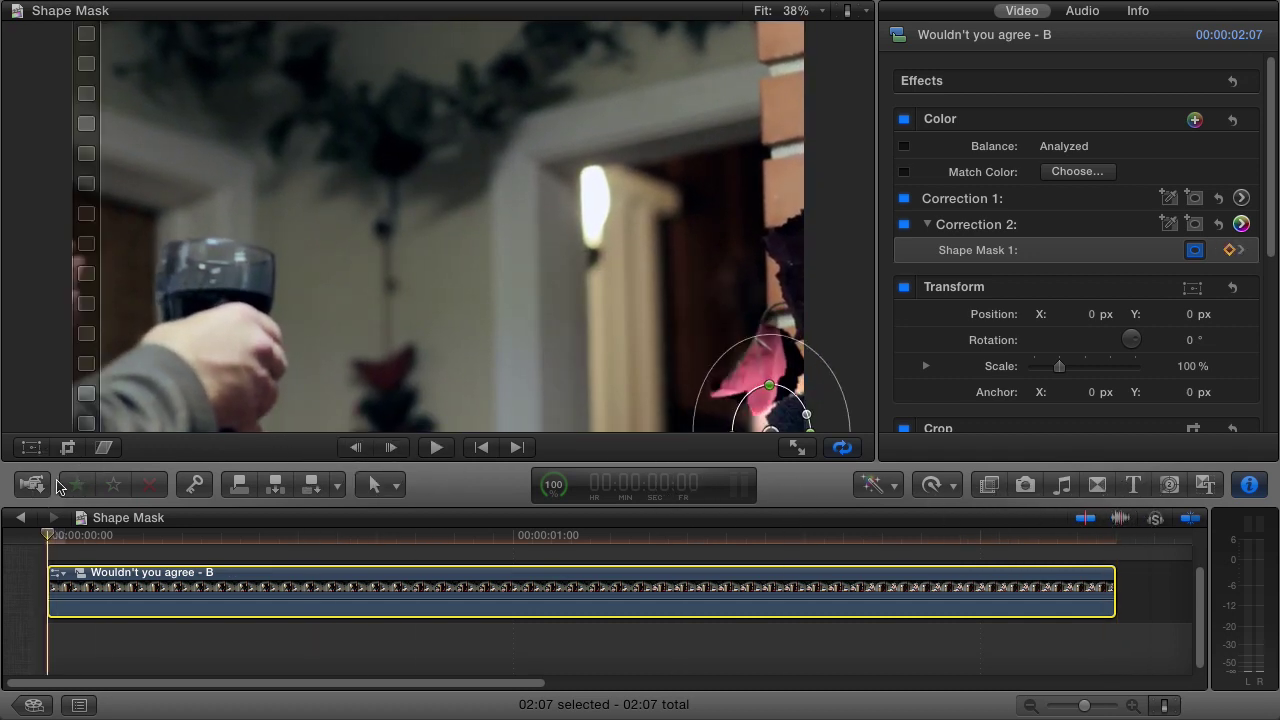
Disable Correction 2, play the clip without the masked correction, and go back to the start.
{"action": "left_click", "coordinate": [906, 229]}
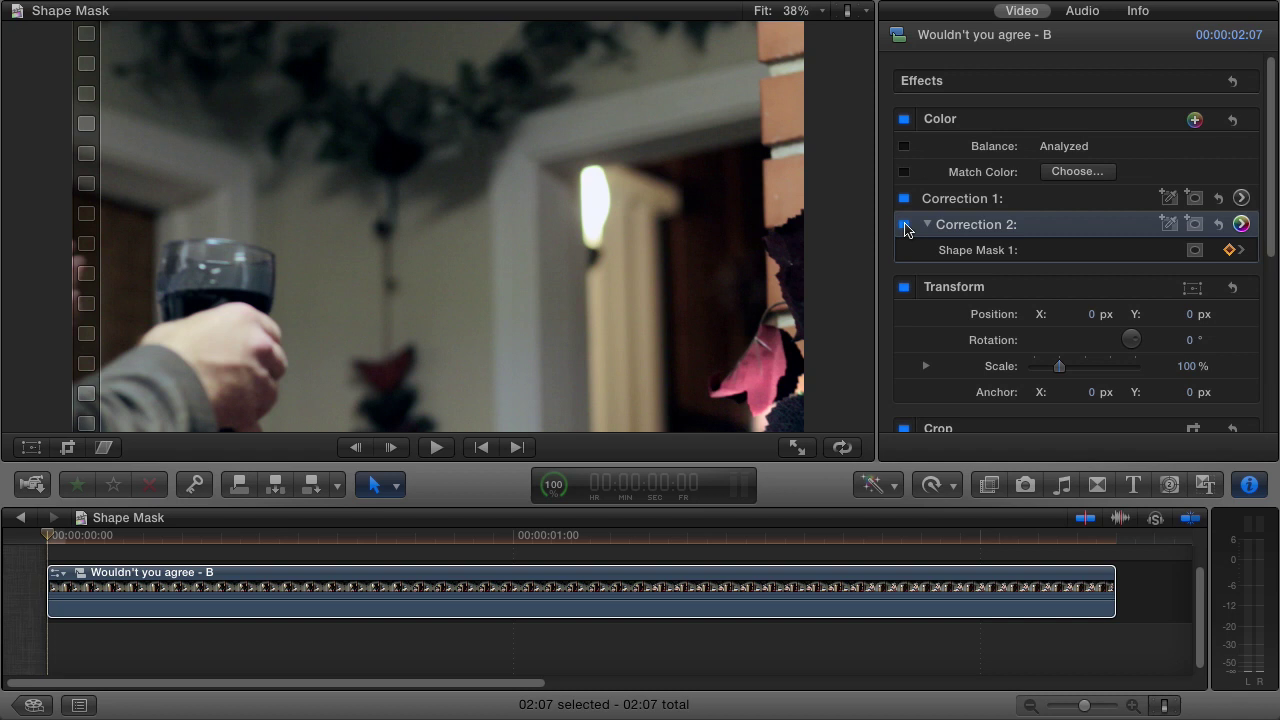
{"action": "left_click", "coordinate": [905, 226]}
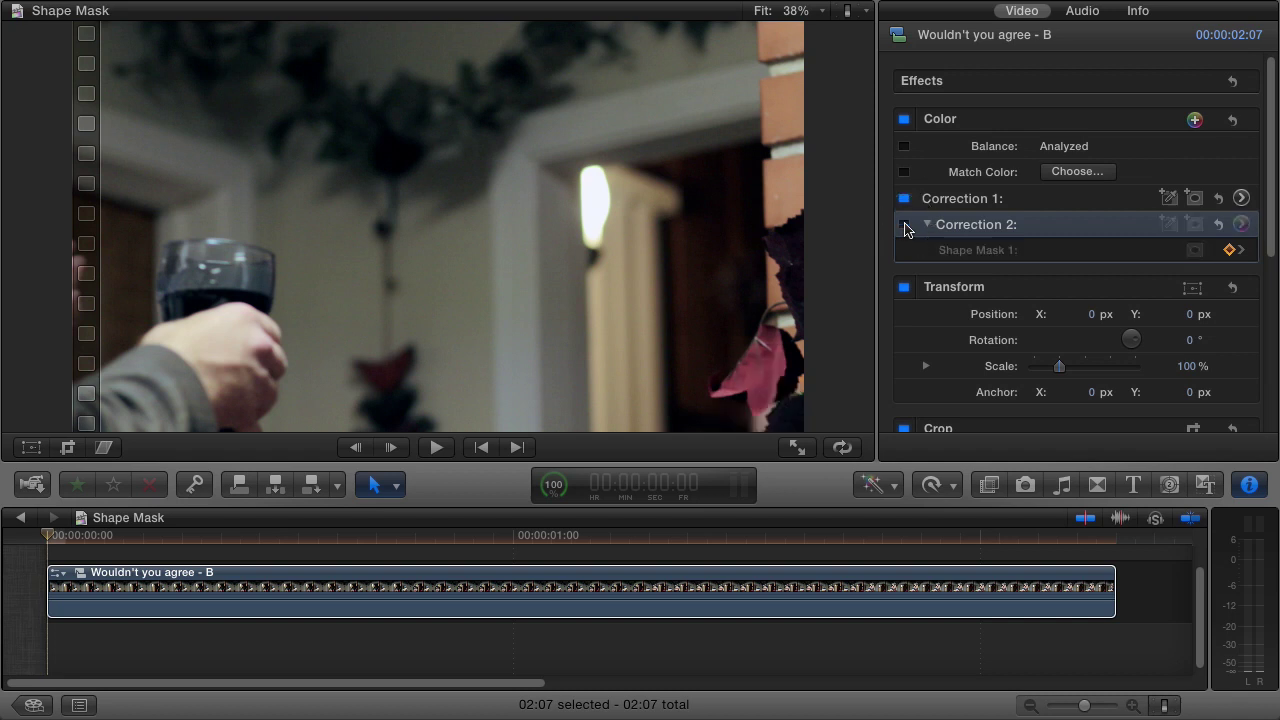
{"action": "left_click", "coordinate": [438, 447]}
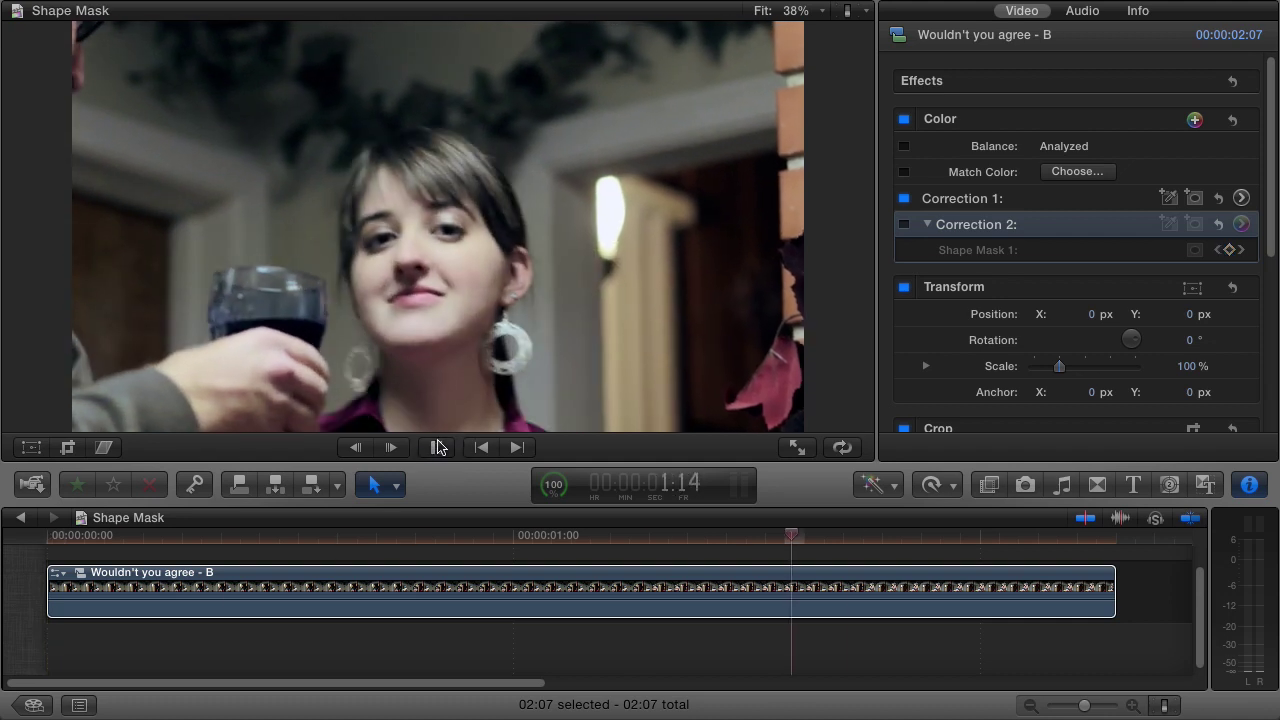
{"action": "left_click", "coordinate": [481, 447]}
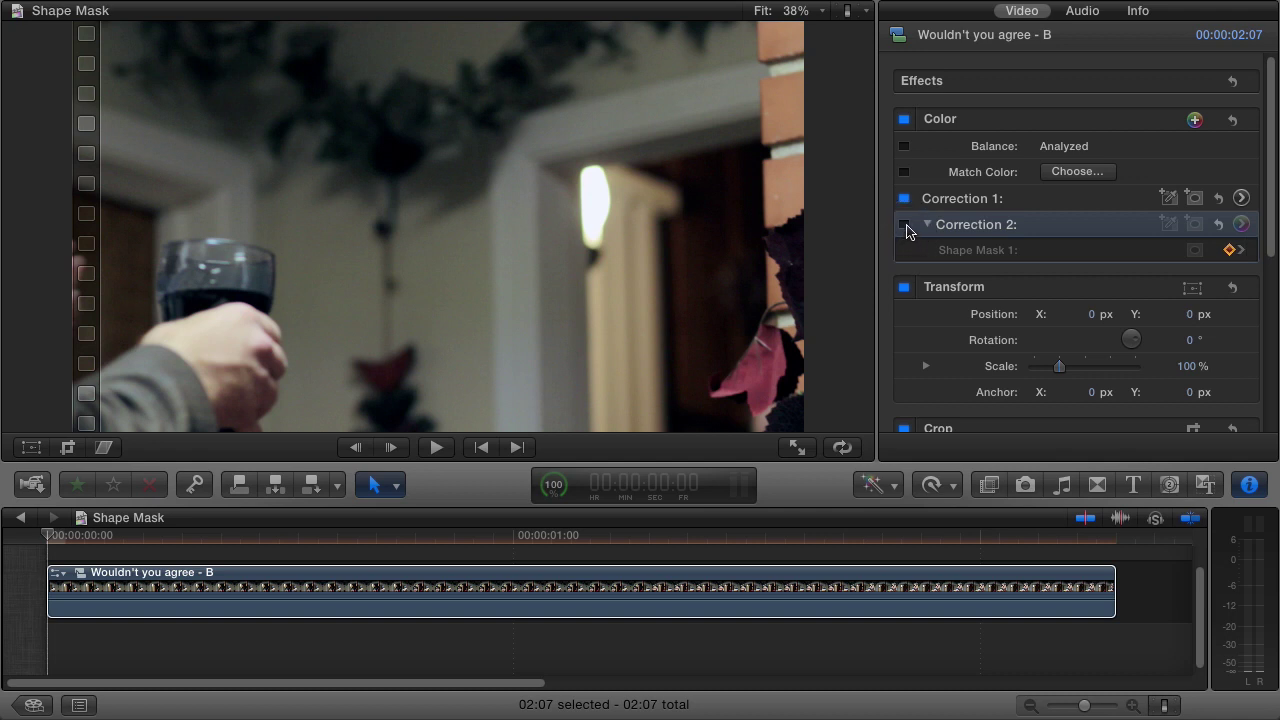
Re-enable Correction 2 and play the clip with the masked correction applied.
{"action": "left_click", "coordinate": [906, 226]}
{"action": "left_click", "coordinate": [442, 449]}
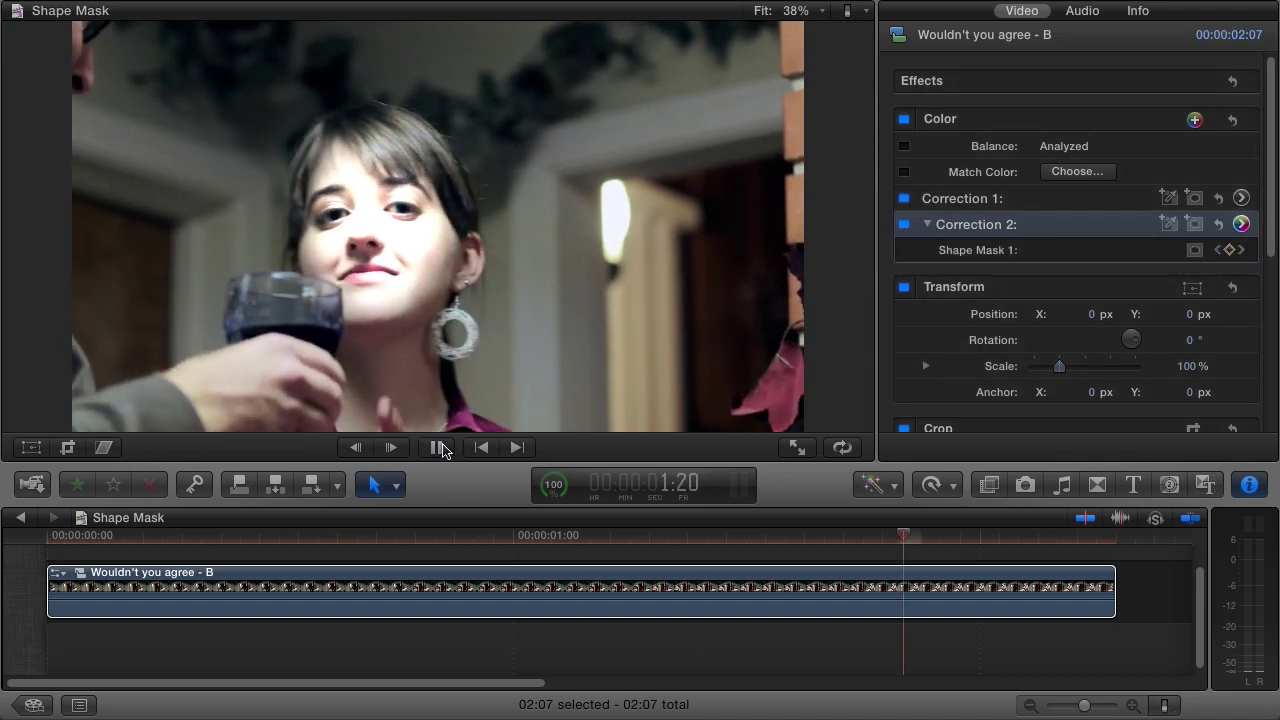
{"action": "left_click", "coordinate": [200, 595]}
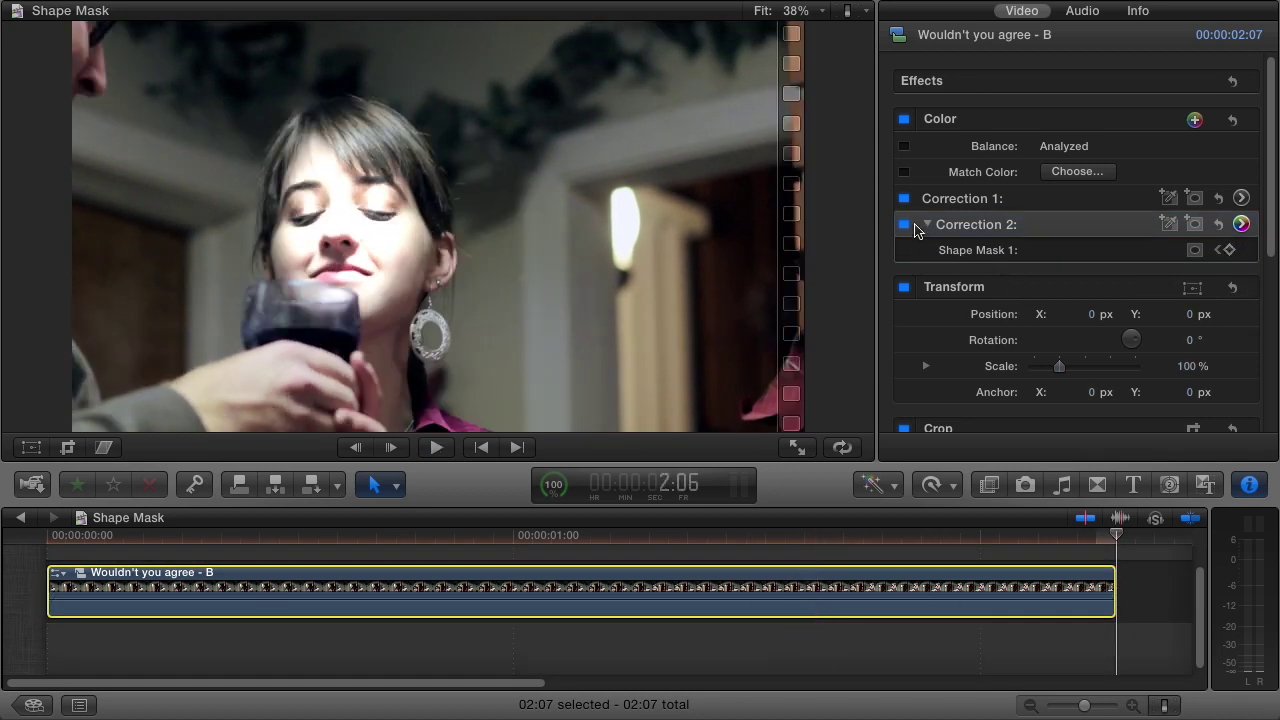
Toggle Correction 2 off and on twice at the clip's last frame to compare the face with and without it.
{"action": "left_click", "coordinate": [905, 227]}
{"action": "left_click", "coordinate": [905, 226]}
{"action": "left_click", "coordinate": [904, 226]}
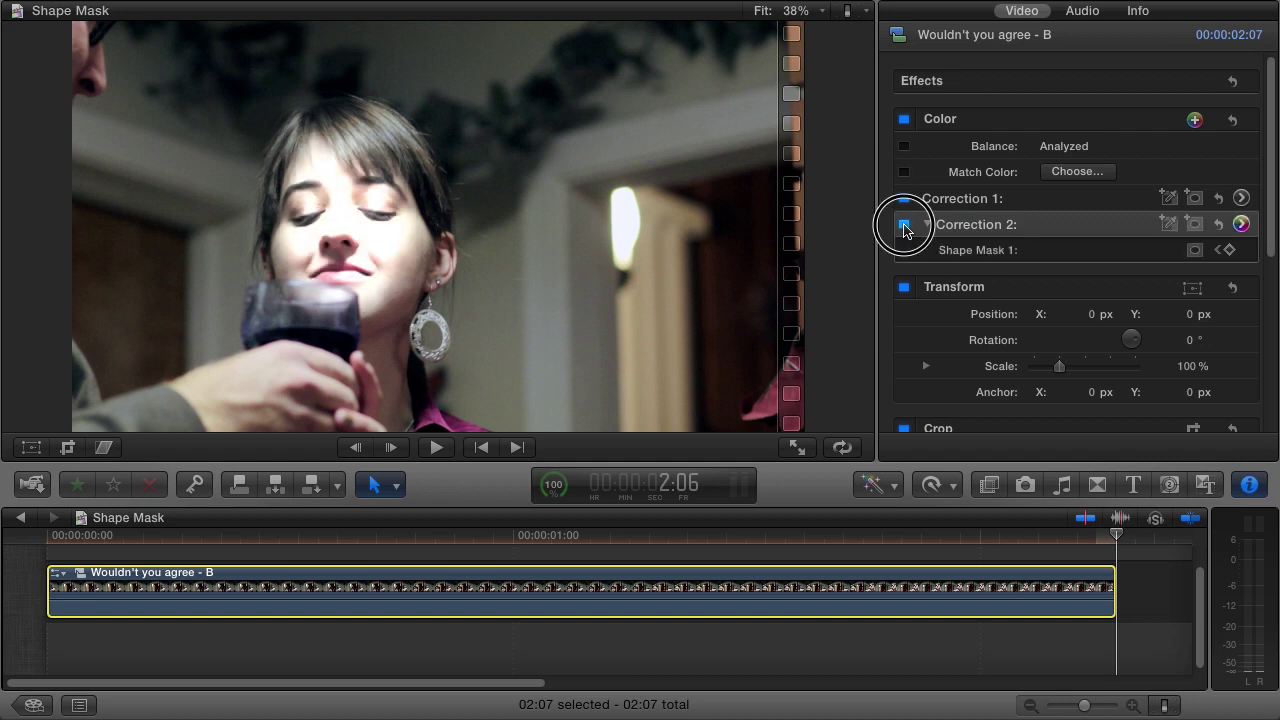
{"action": "left_click", "coordinate": [904, 226]}
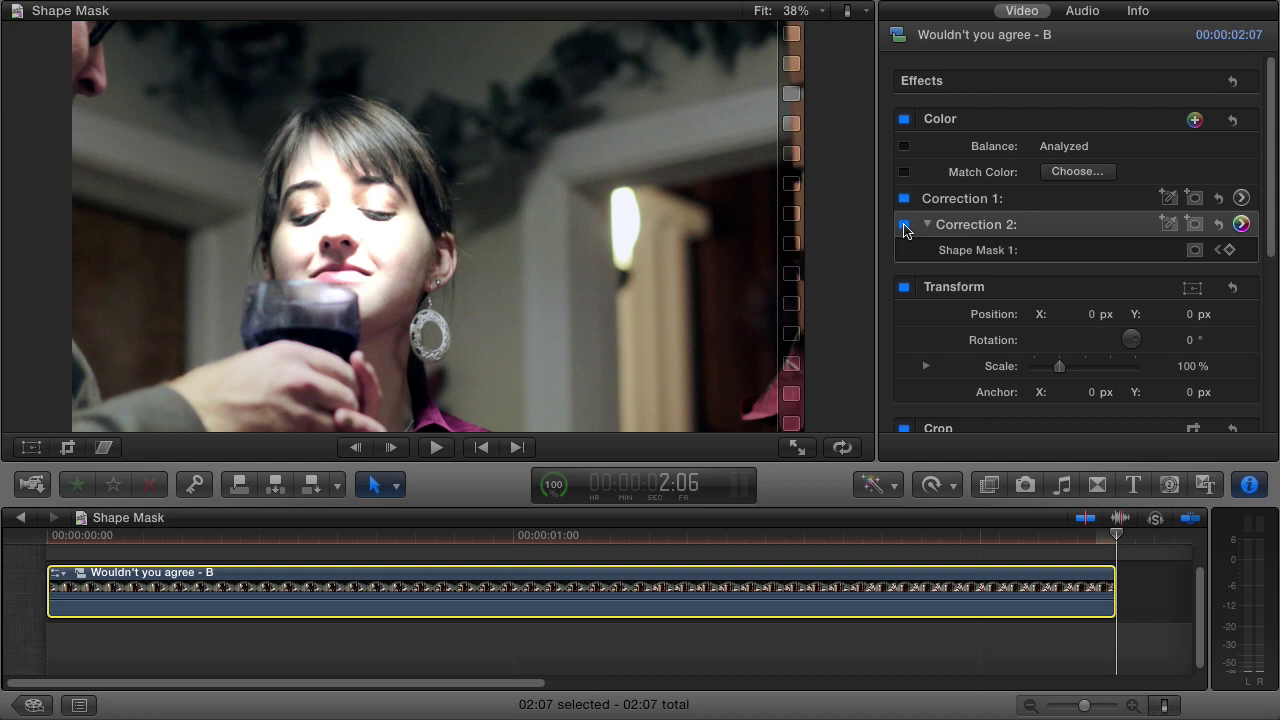
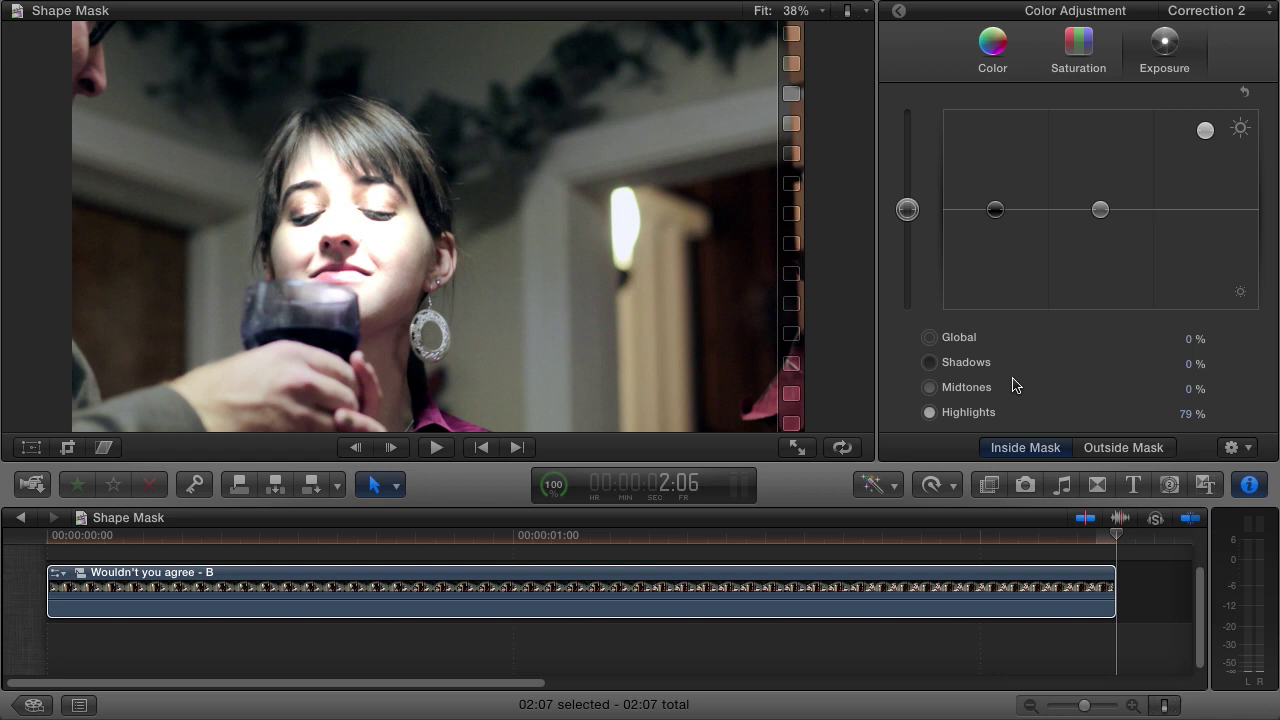
Lower Correction 2's global exposure outside the mask to -26% to darken the surroundings.
{"action": "left_click", "coordinate": [1015, 453]}
{"action": "left_click", "coordinate": [1114, 448]}
{"action": "left_click_drag", "start_coordinate": [907, 210], "coordinate": [898, 235]}
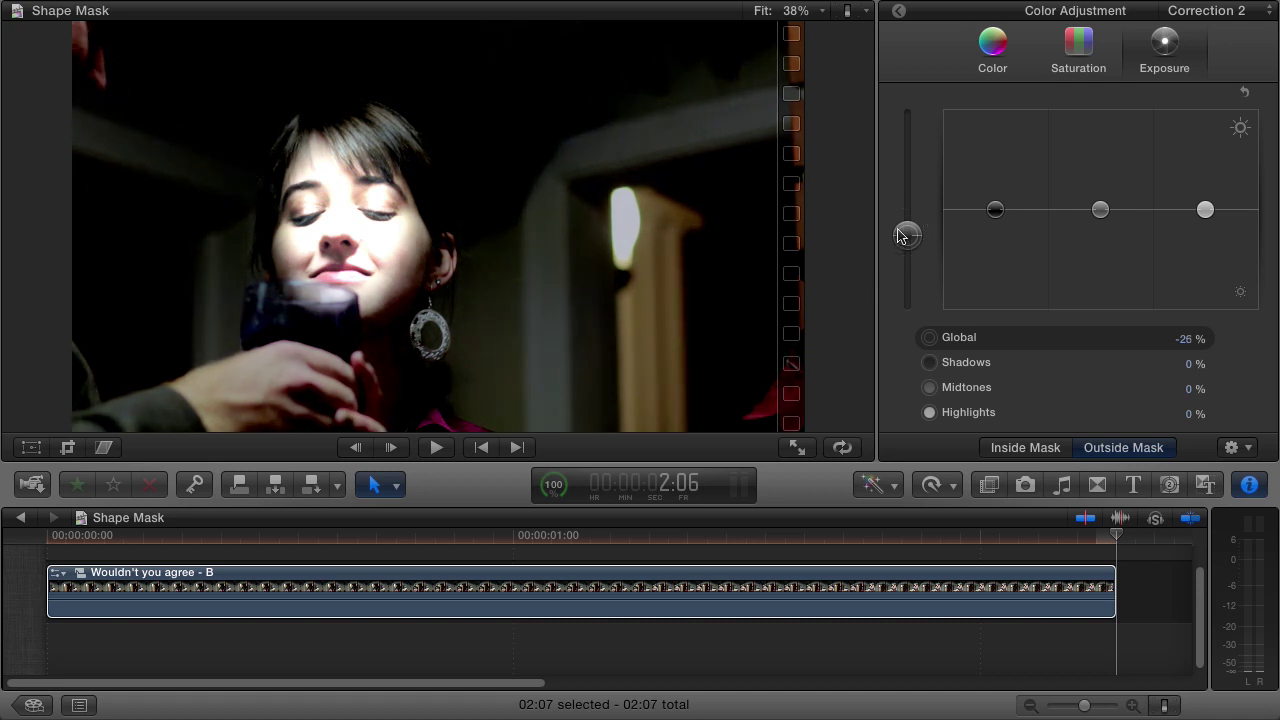
Set the highlights exposure inside the mask to 16% and the global exposure outside it to -18%.
{"action": "left_click", "coordinate": [1017, 452]}
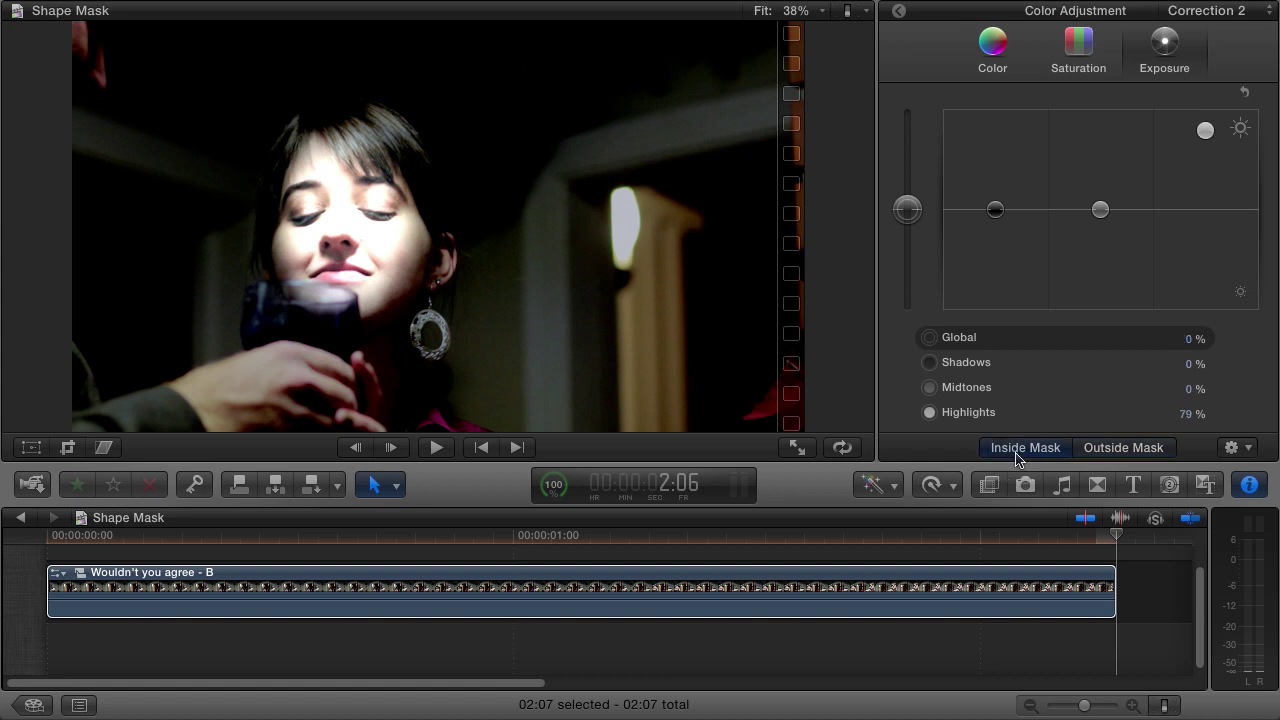
{"action": "left_click_drag", "start_coordinate": [1200, 135], "coordinate": [1174, 197]}
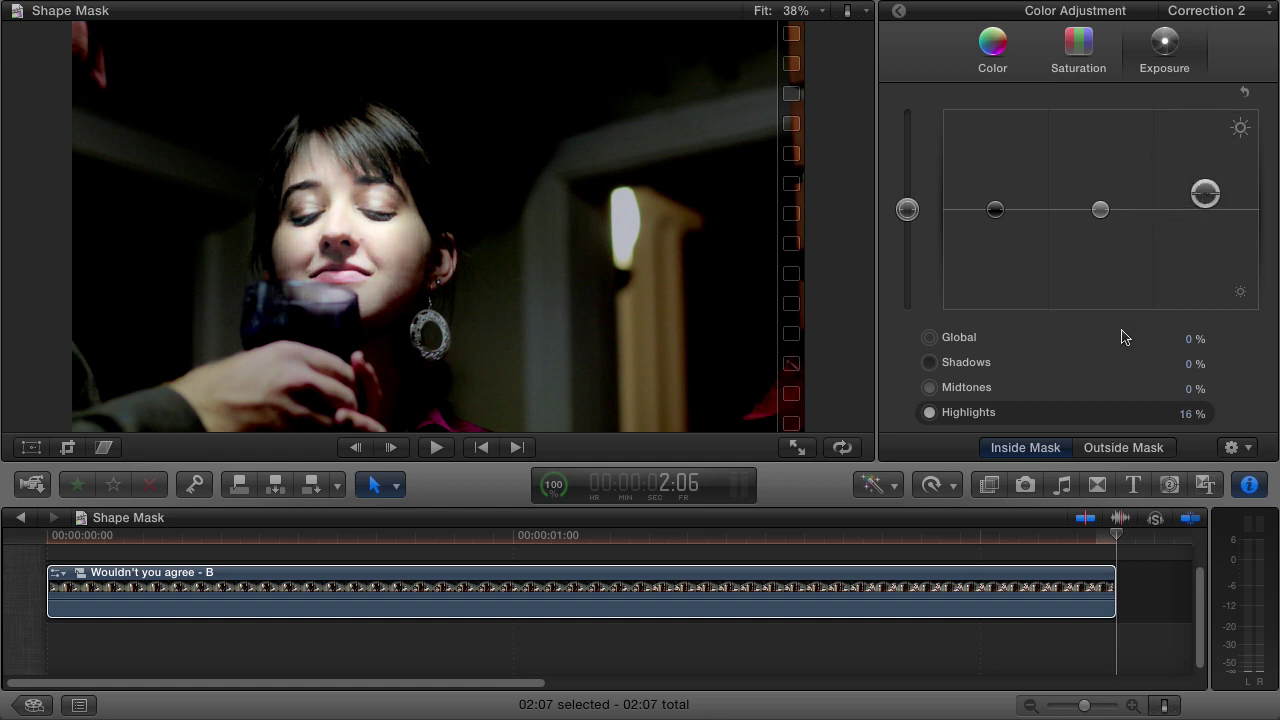
{"action": "left_click", "coordinate": [1110, 449]}
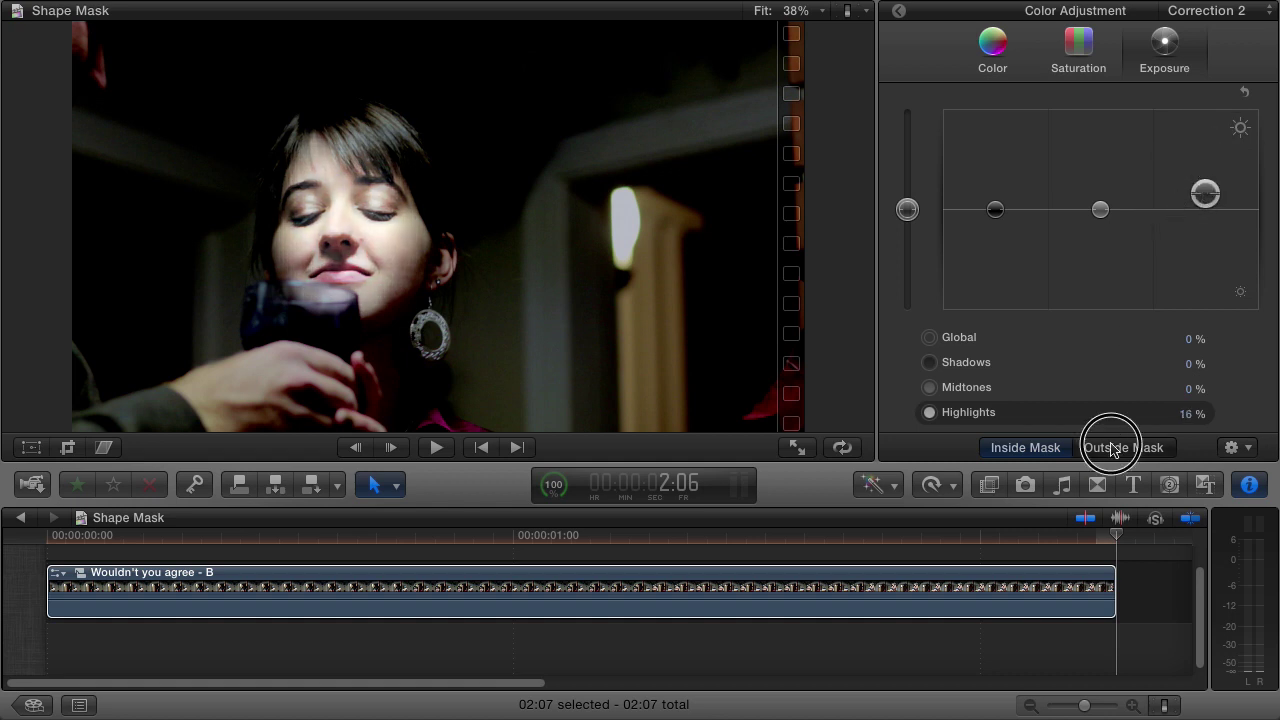
{"action": "left_click_drag", "start_coordinate": [908, 224], "coordinate": [910, 231]}
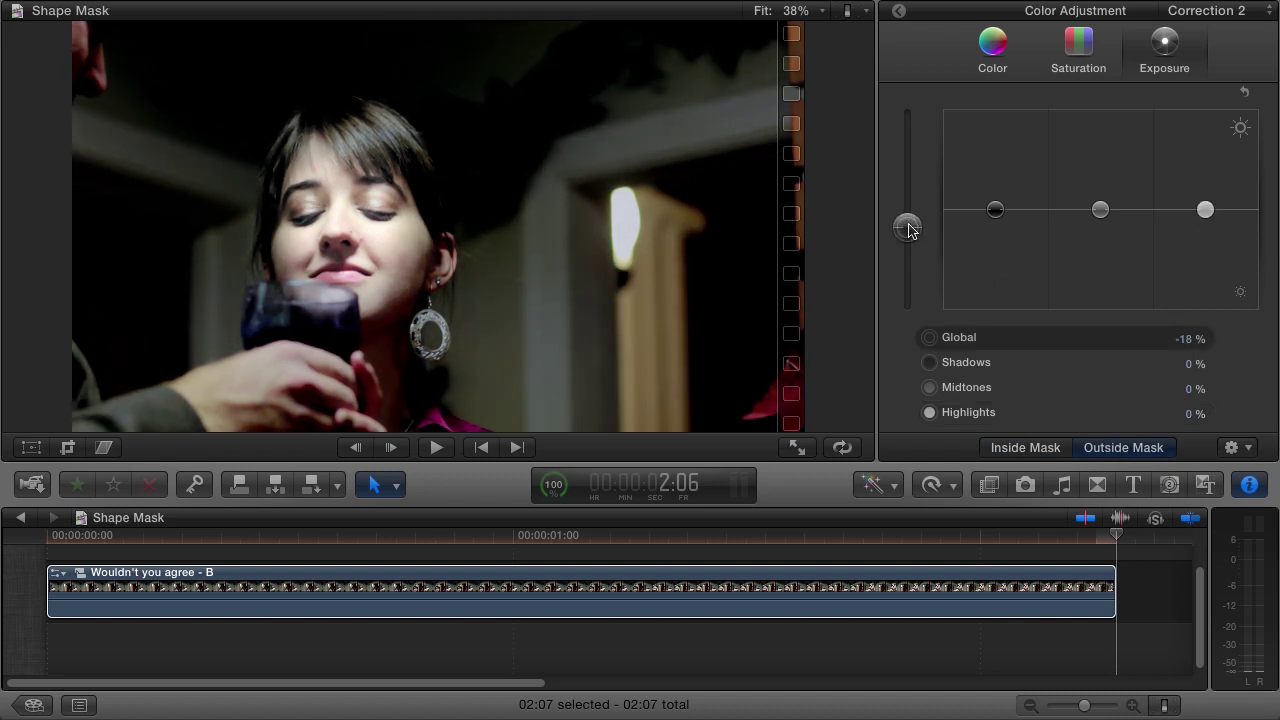
Play the clip from its start with Correction 2 disabled, and return to the start.
{"action": "left_click", "coordinate": [899, 11]}
{"action": "left_click", "coordinate": [477, 450]}
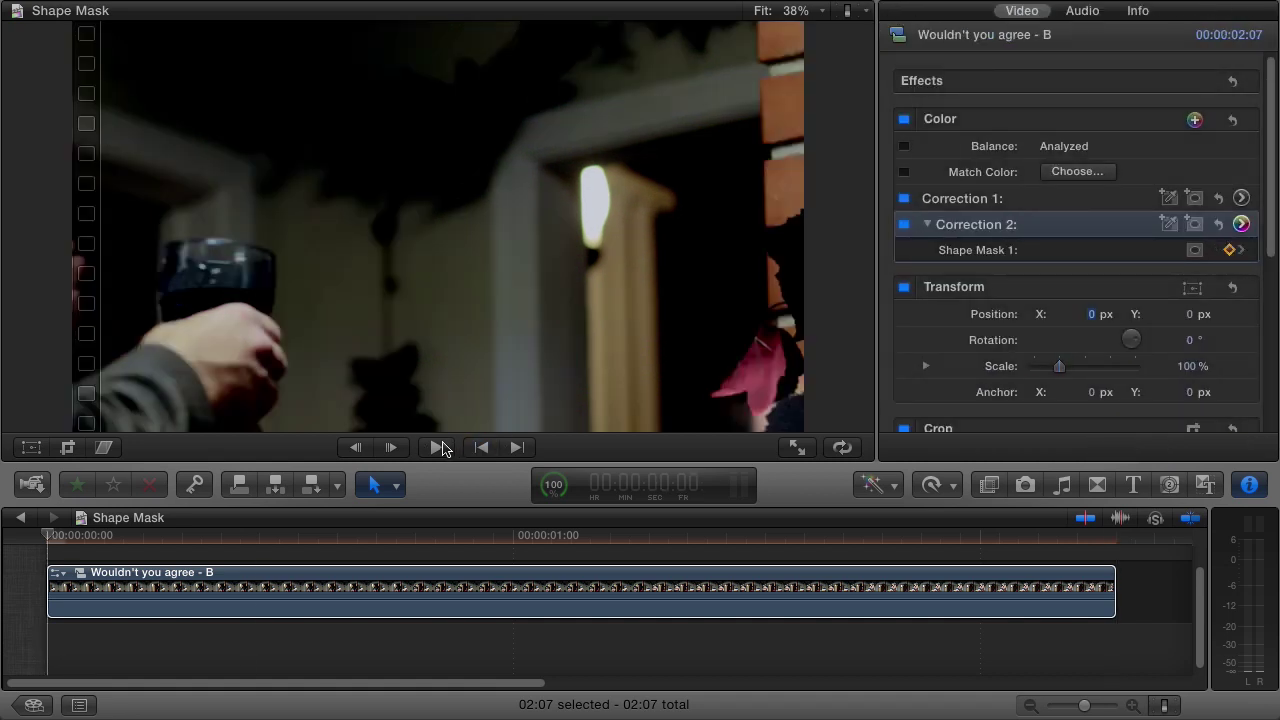
{"action": "left_click", "coordinate": [903, 224]}
{"action": "left_click", "coordinate": [440, 447]}
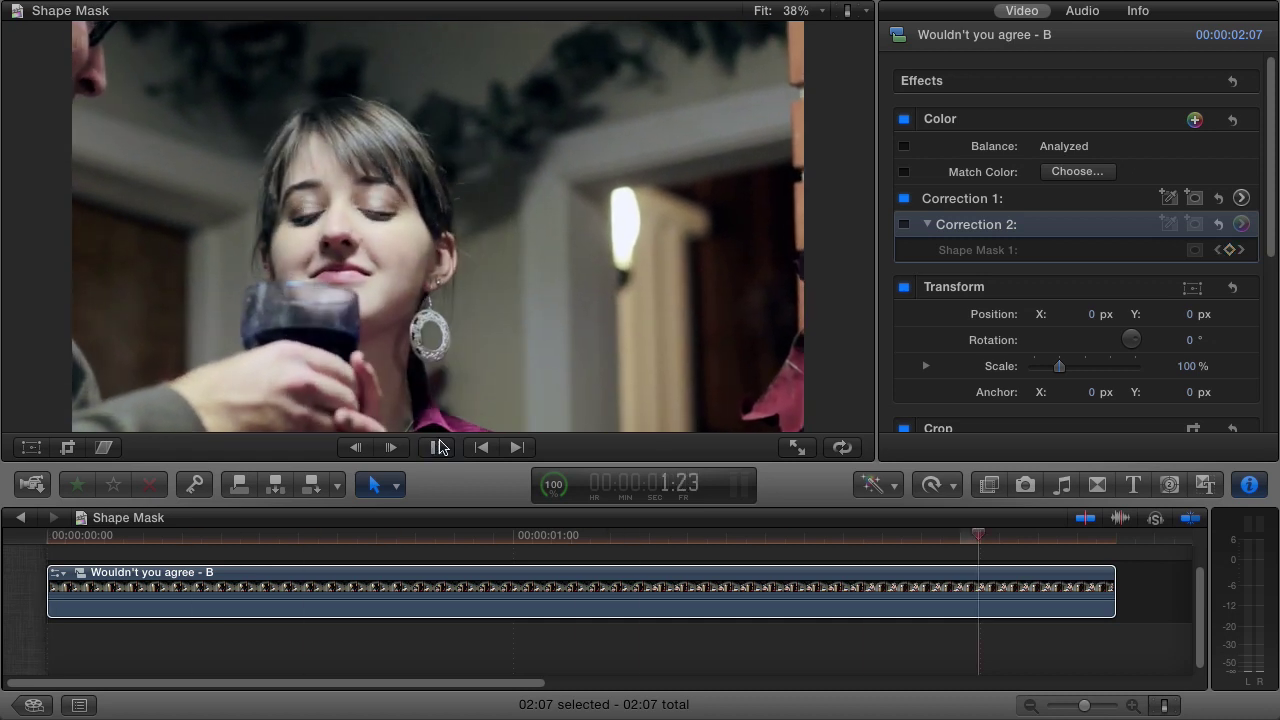
{"action": "left_click", "coordinate": [481, 447]}
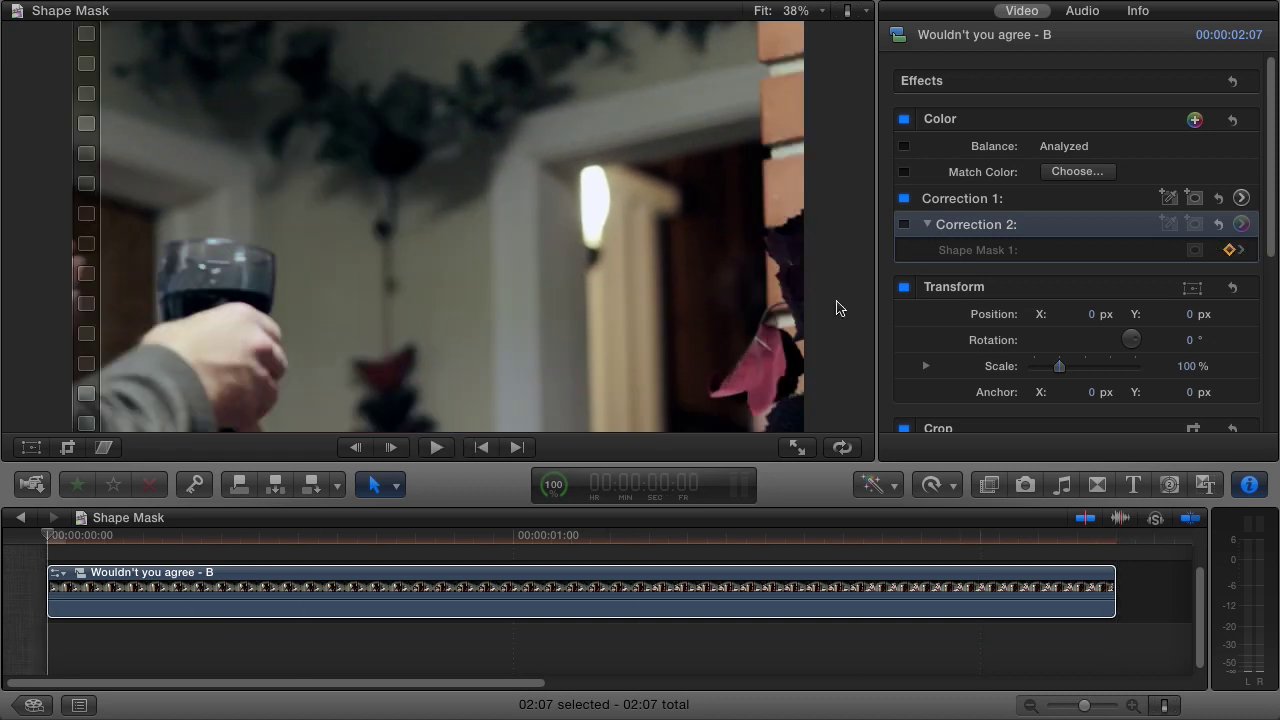
Re-enable Correction 2, play the clip with it, and toggle it off and on at the end for comparison.
{"action": "left_click", "coordinate": [904, 224]}
{"action": "left_click", "coordinate": [437, 447]}
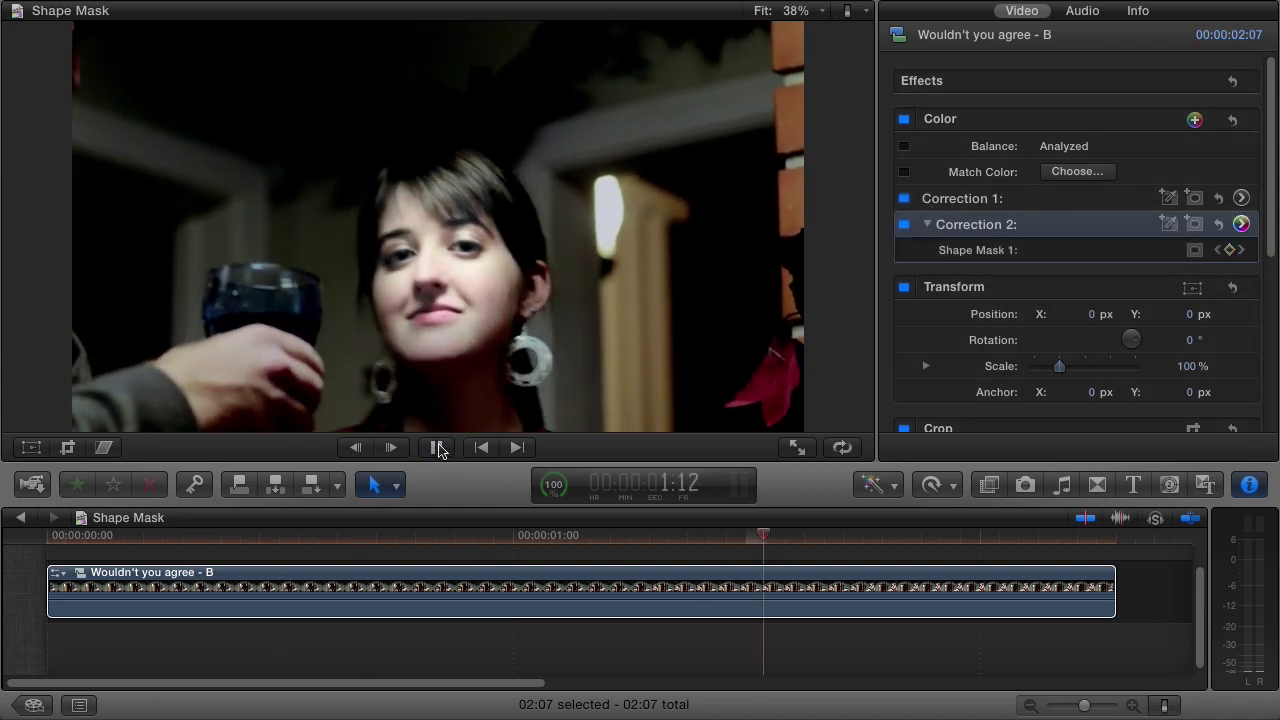
{"action": "left_click", "coordinate": [904, 224]}
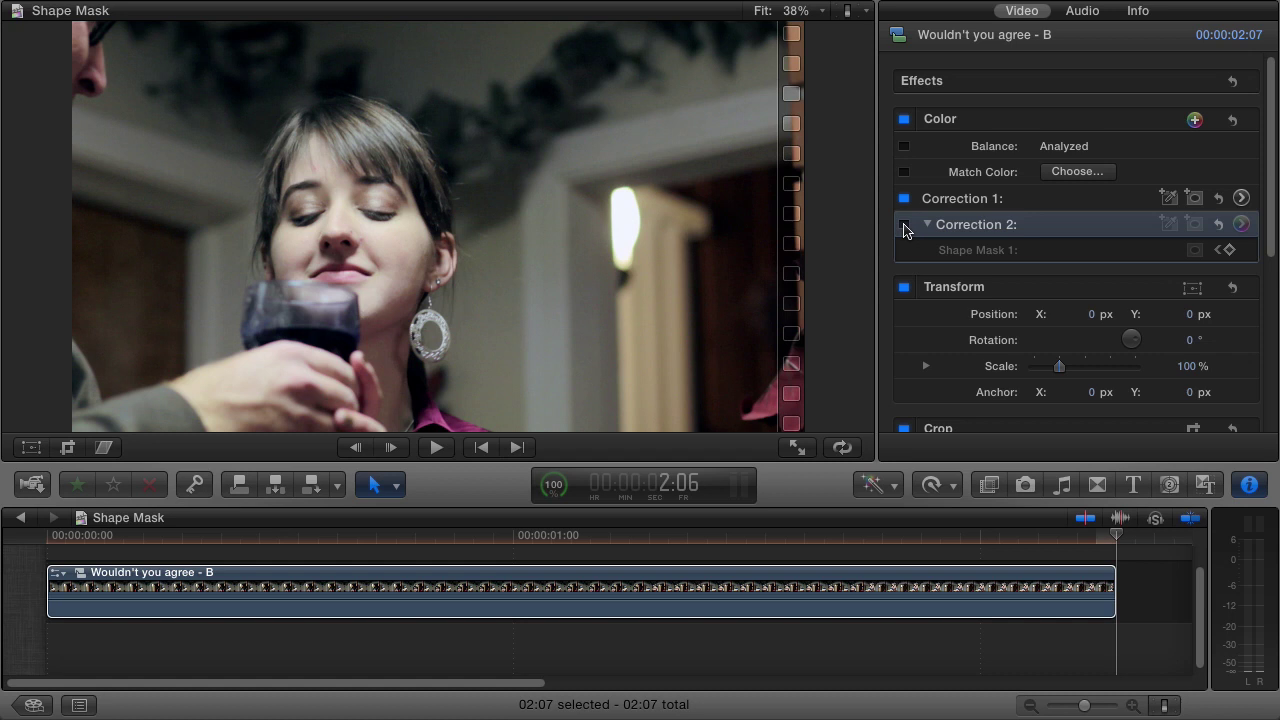
{"action": "left_click", "coordinate": [904, 225]}
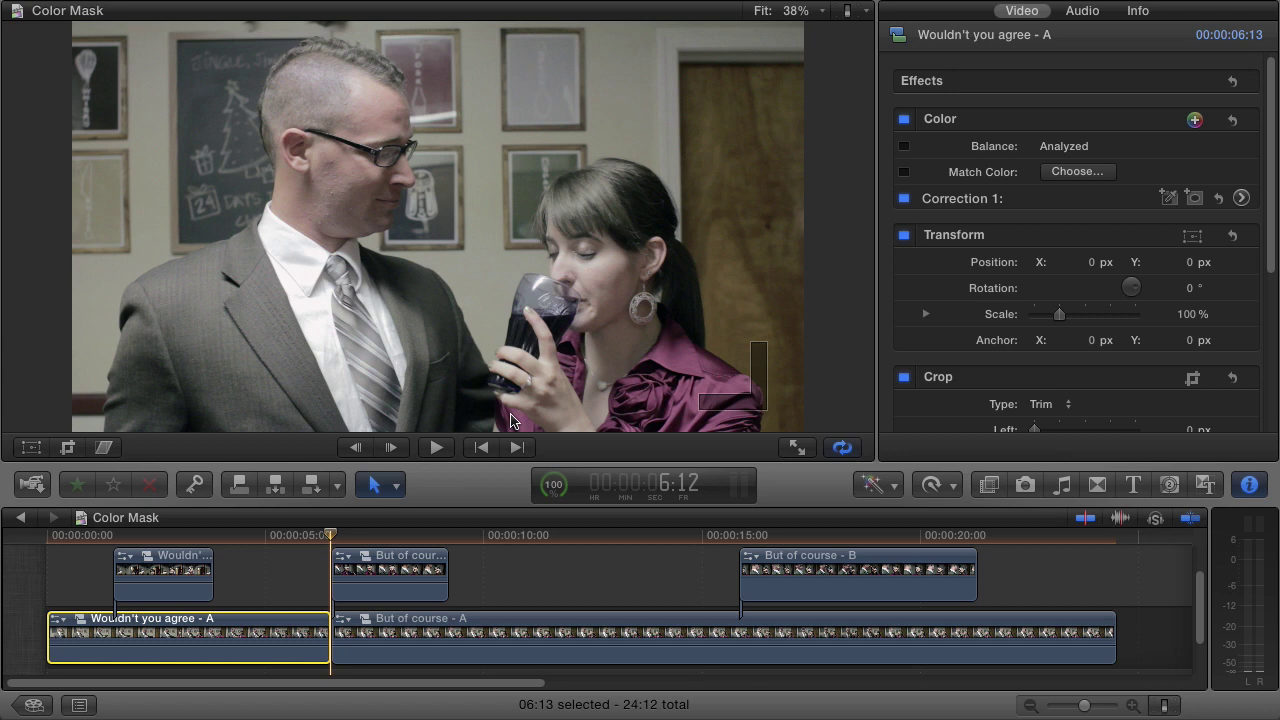
Preview the cut after "Wouldn't you agree - A", and add a second color correction with a color mask to that clip.
{"action": "key", "text": "shift+slash"}
{"action": "left_click", "coordinate": [1195, 119]}
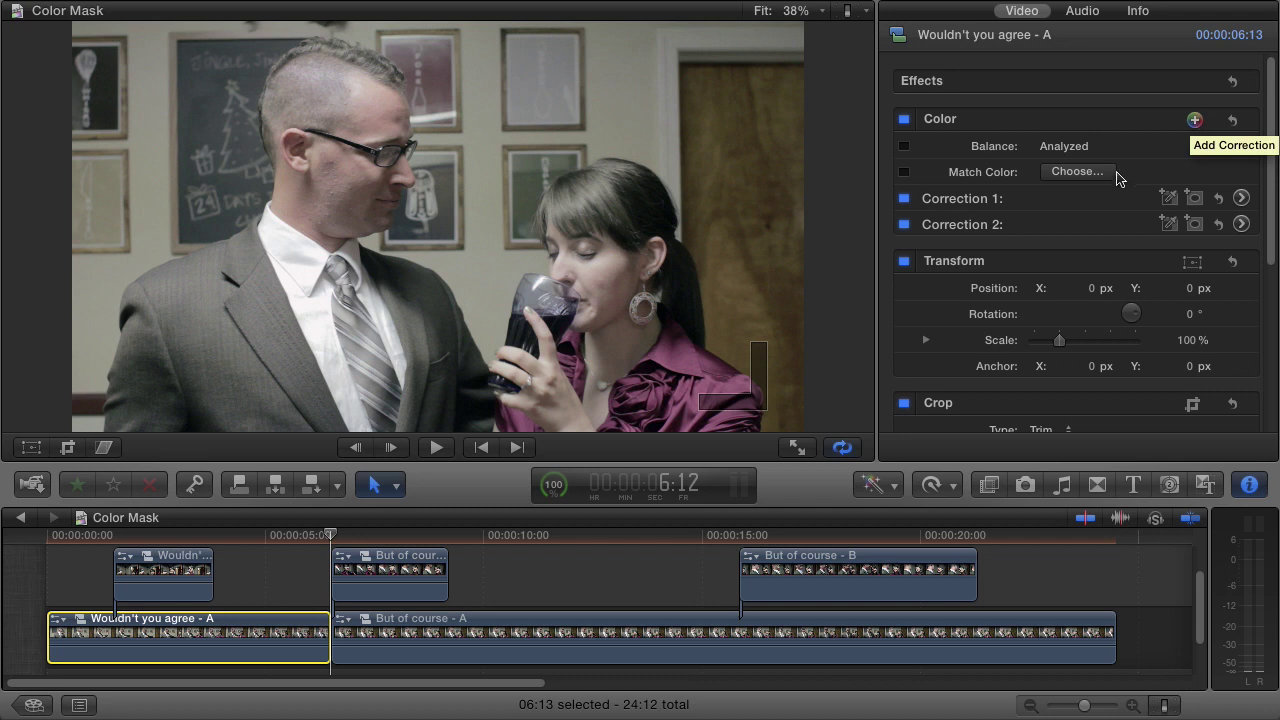
{"action": "left_click", "coordinate": [1033, 232]}
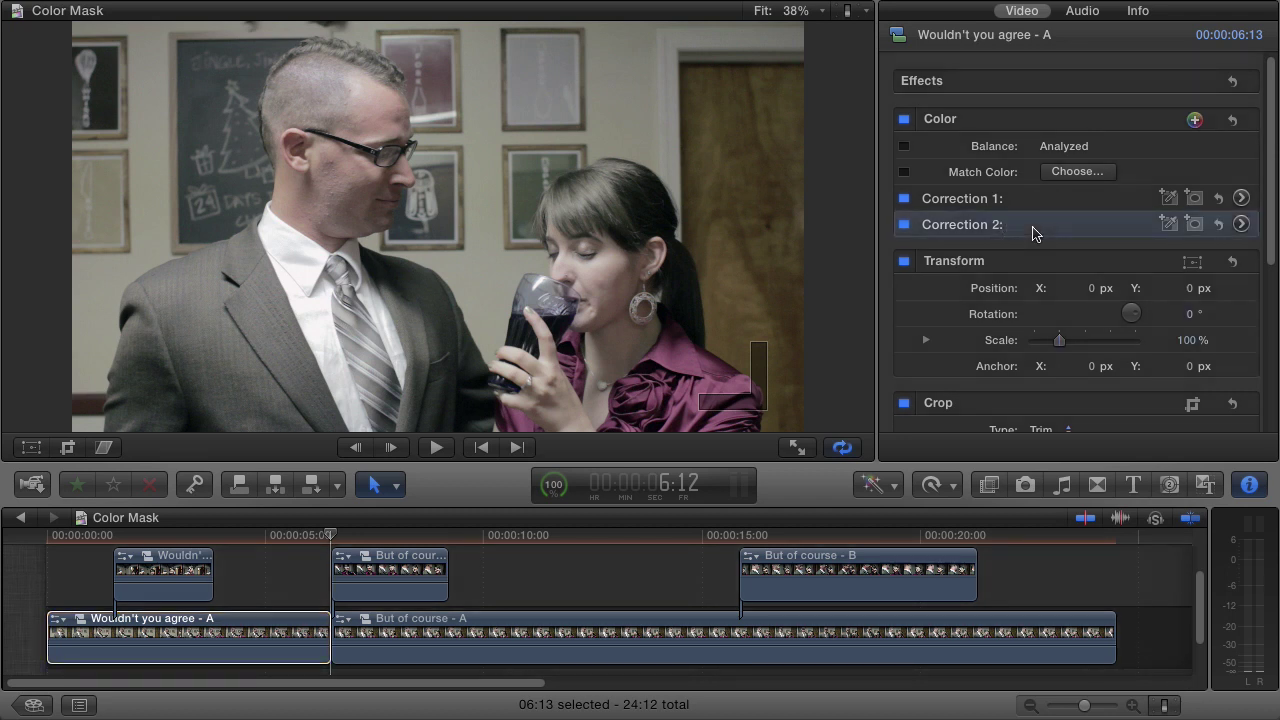
{"action": "left_click", "coordinate": [1170, 225]}
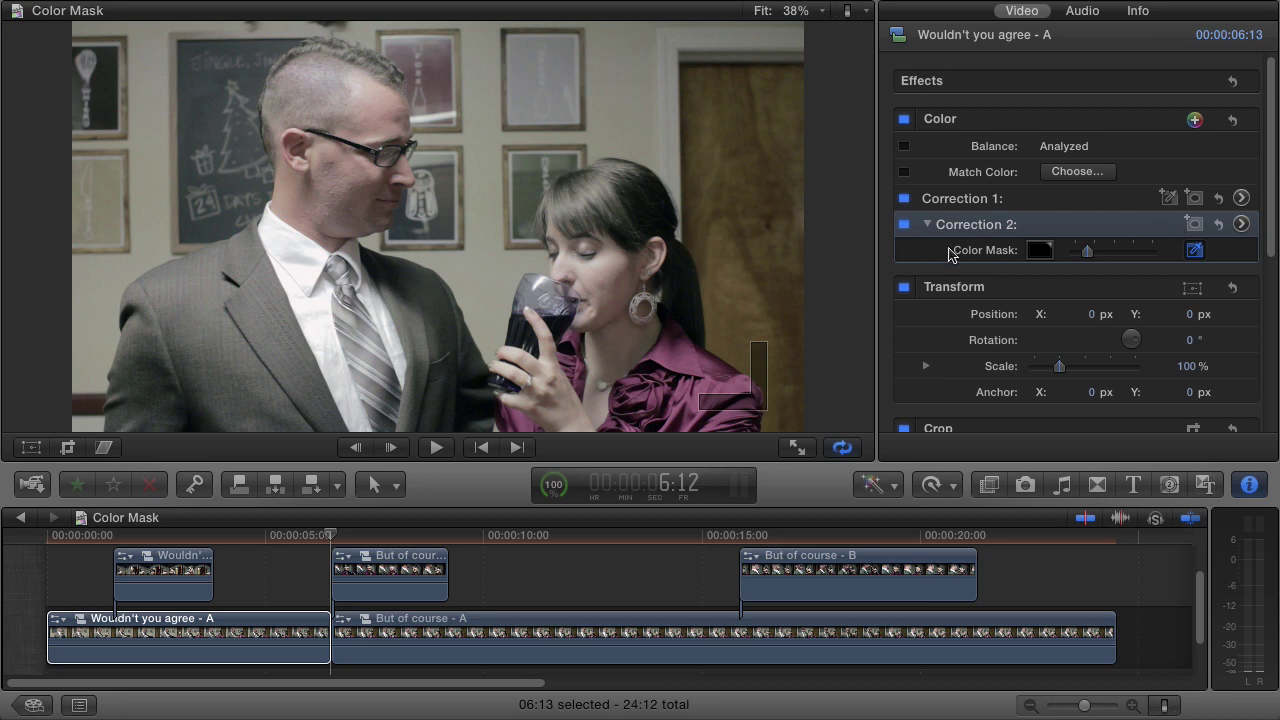
Sample the woman's magenta blouse for the color mask, varying the sample radius to widen and narrow the selected color range.
{"action": "left_click_drag", "start_coordinate": [681, 408], "coordinate": [689, 400]}
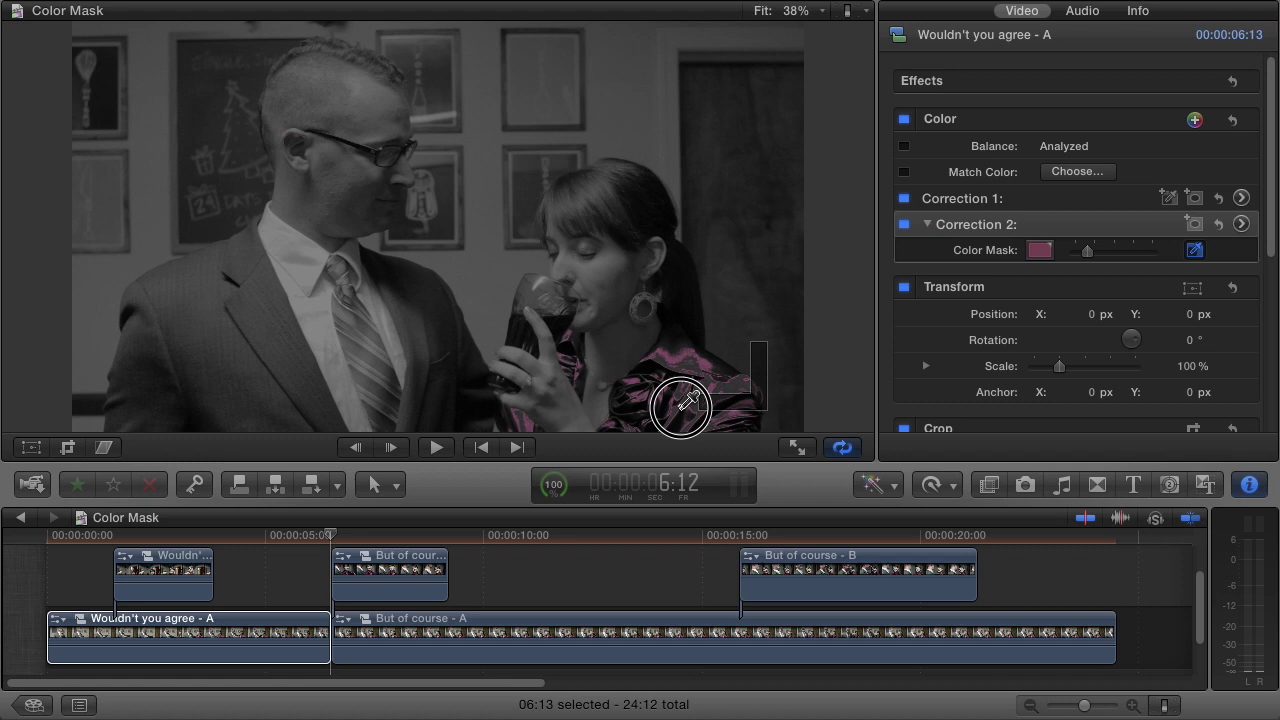
{"action": "left_click_drag", "start_coordinate": [680, 405], "coordinate": [687, 405]}
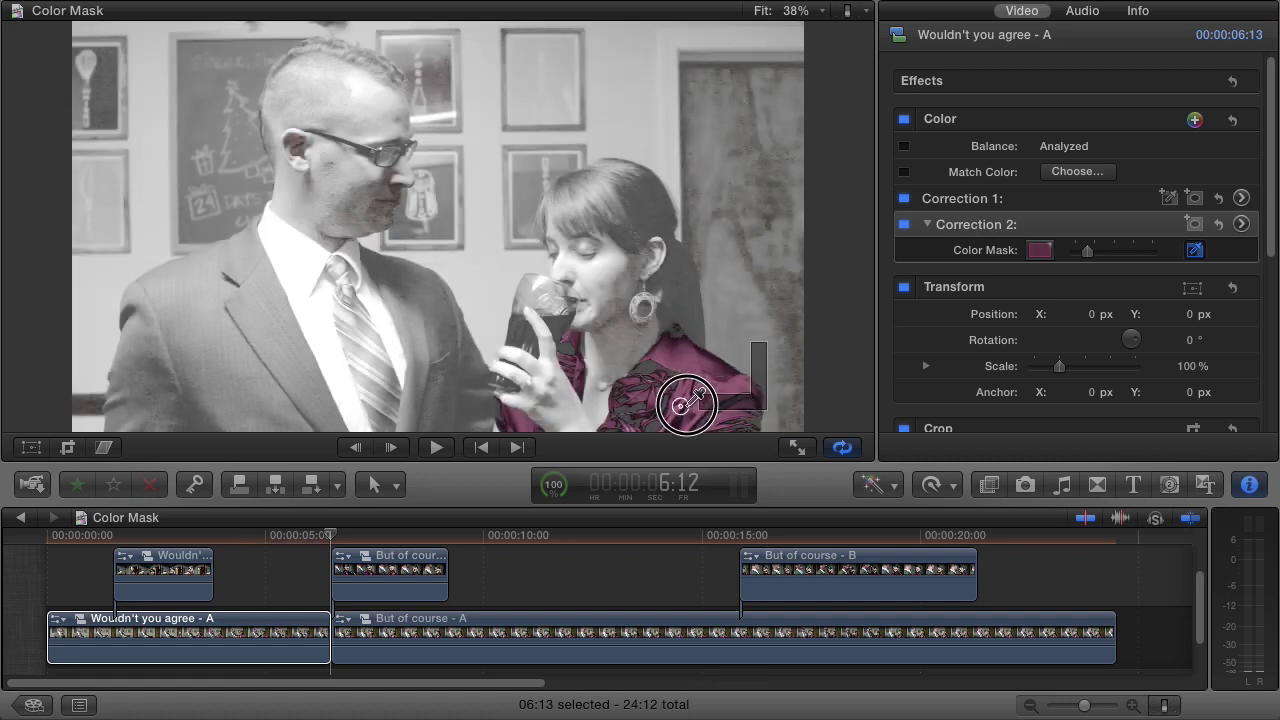
{"action": "left_click_drag", "start_coordinate": [679, 401], "coordinate": [690, 400]}
{"action": "left_click_drag", "start_coordinate": [693, 400], "coordinate": [710, 398]}
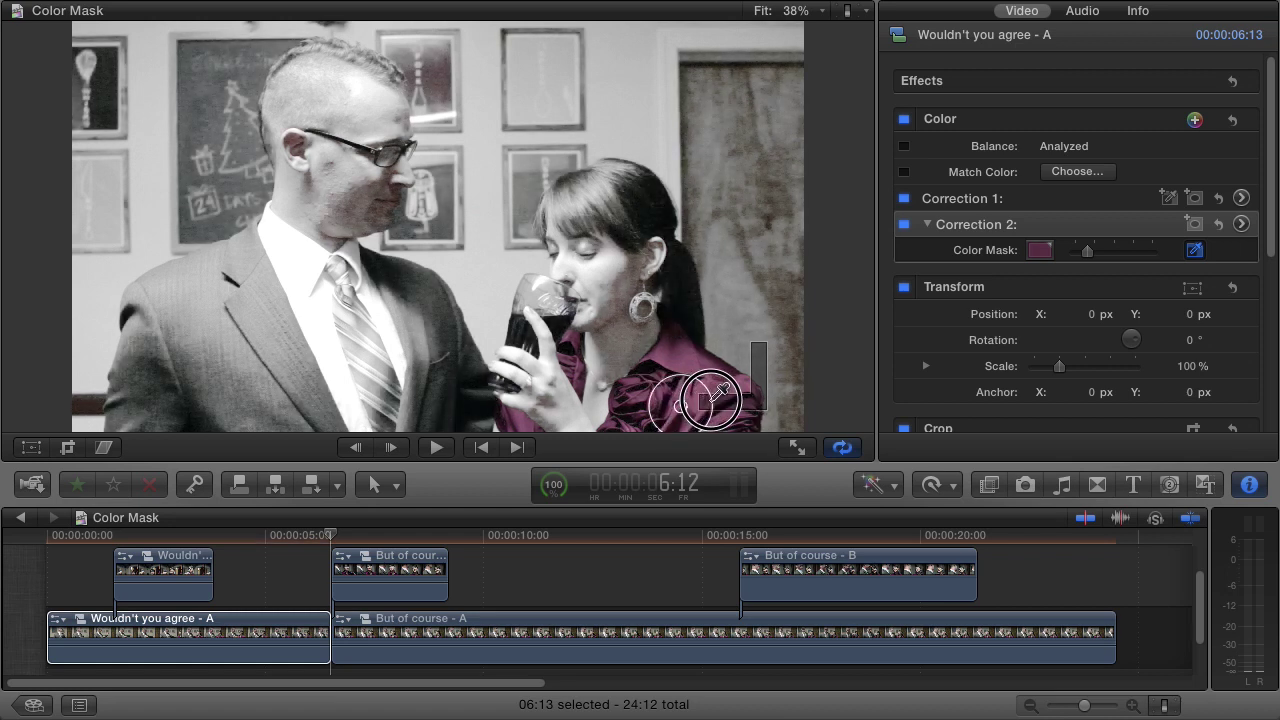
{"action": "left_click_drag", "start_coordinate": [712, 398], "coordinate": [781, 393]}
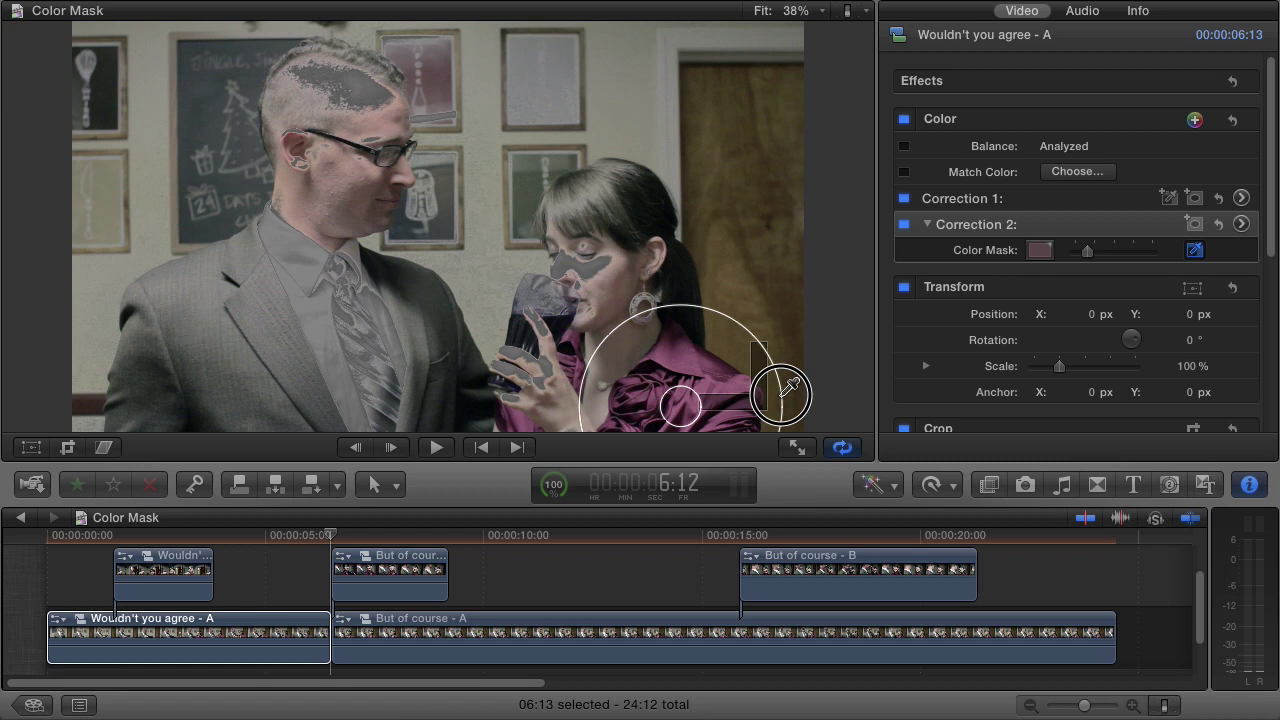
{"action": "left_click_drag", "start_coordinate": [788, 388], "coordinate": [703, 389]}
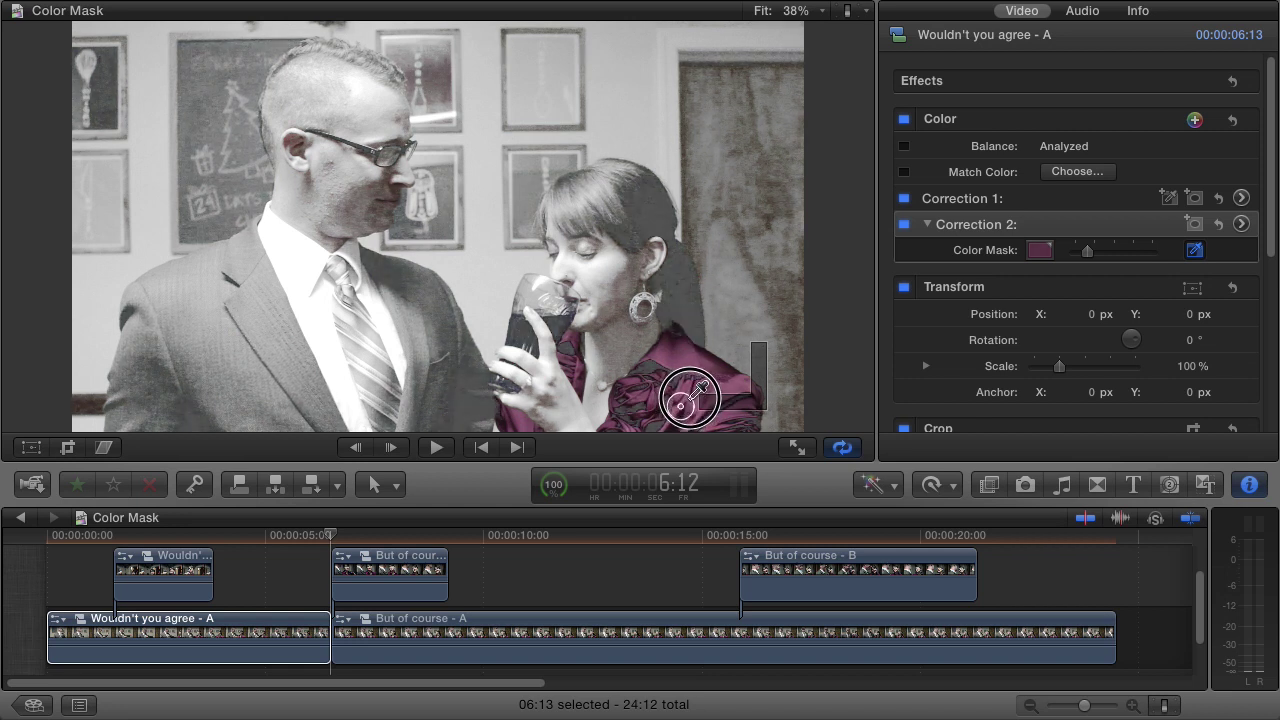
{"action": "left_click_drag", "start_coordinate": [703, 389], "coordinate": [704, 389]}
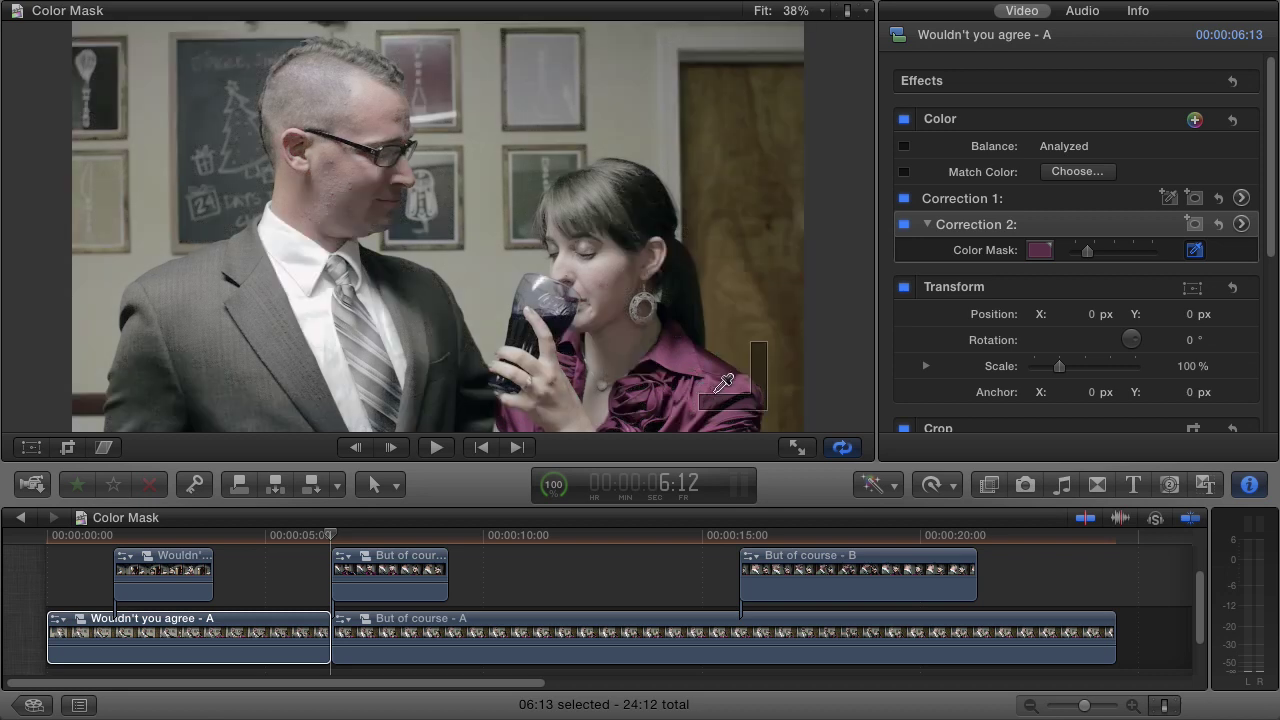
Resample the blouse and add further shades from its shoulder area to the color mask.
{"action": "left_click_drag", "start_coordinate": [724, 383], "coordinate": [732, 386]}
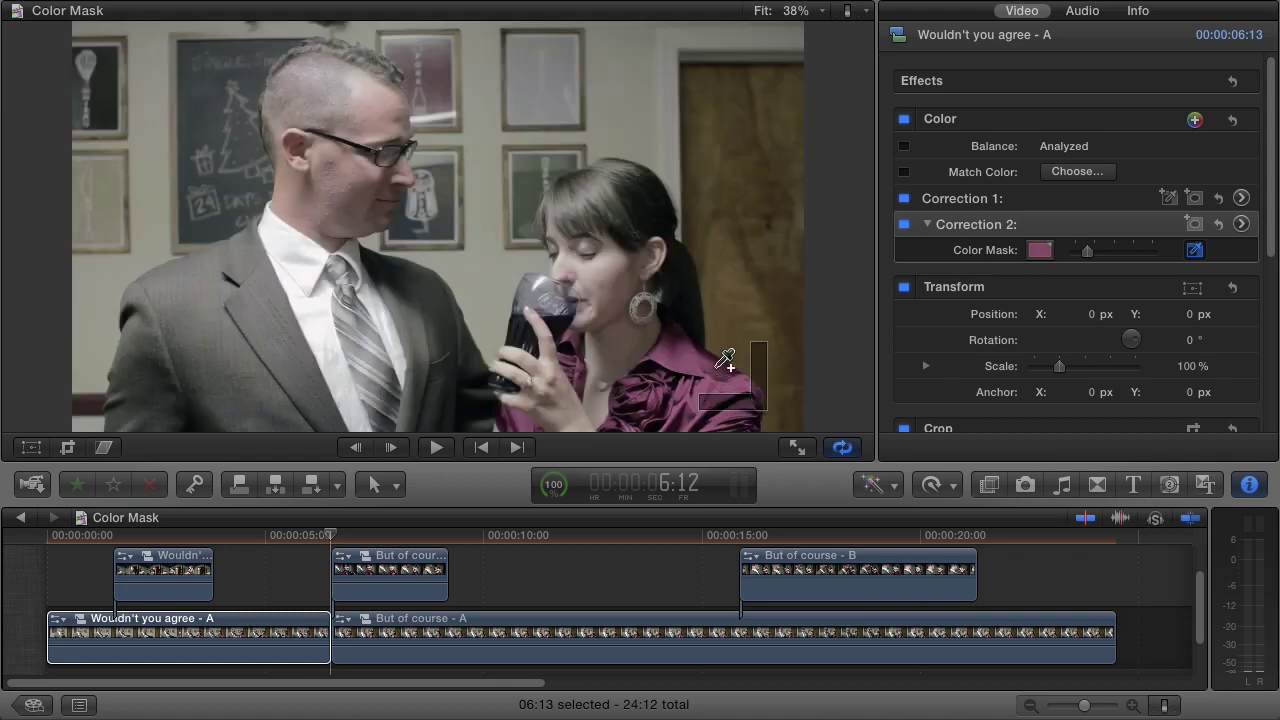
{"action": "mouse_move", "coordinate": [727, 358]}
{"action": "left_mouse_down"}
{"action": "mouse_move", "coordinate": [735, 370]}
{"action": "mouse_move", "coordinate": [738, 358]}
{"action": "left_mouse_up"}
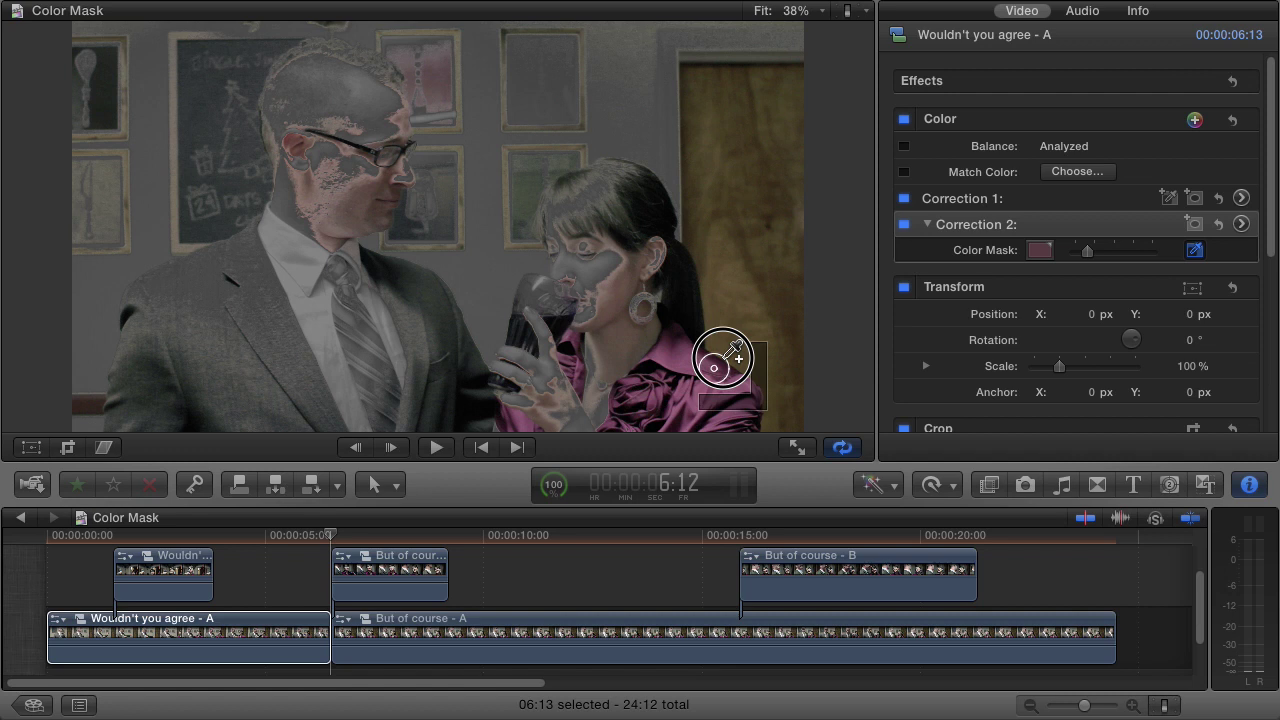
{"action": "left_click_drag", "start_coordinate": [738, 358], "coordinate": [737, 356]}
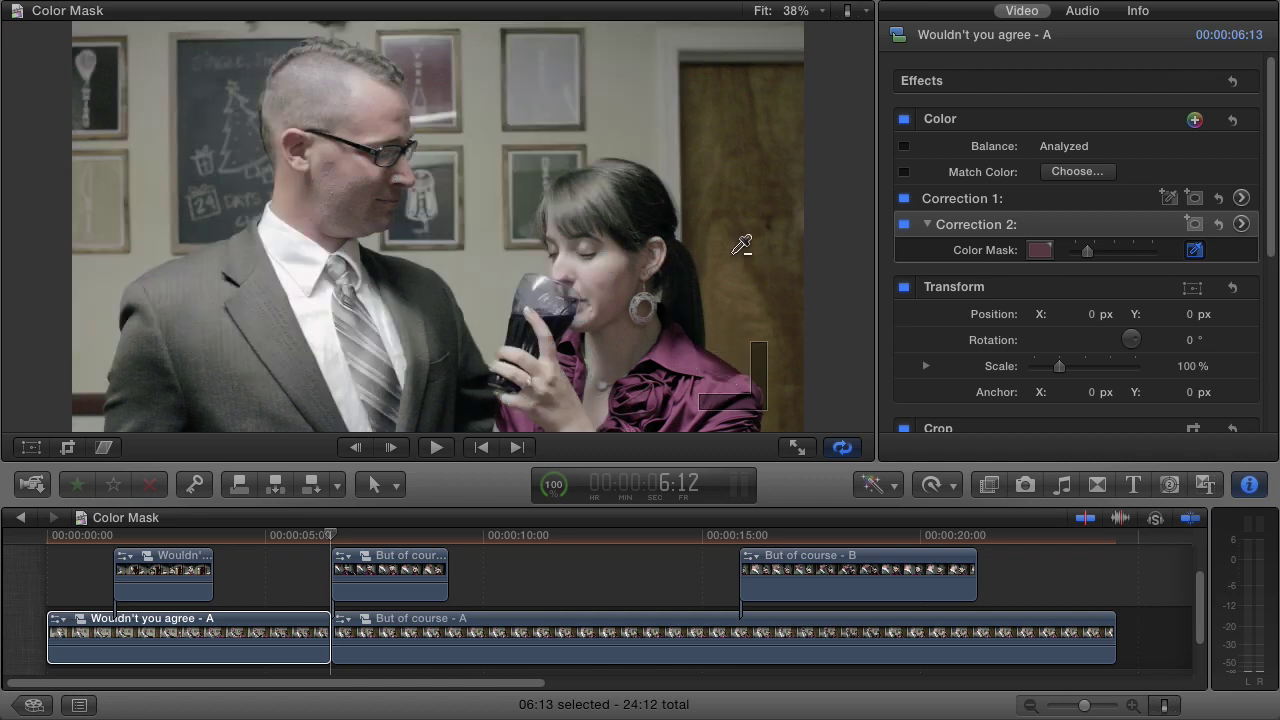
Subtract the door and both people's skin tones from the color mask, and slightly reduce the mask's softness.
{"action": "left_click_drag", "start_coordinate": [733, 252], "coordinate": [770, 266]}
{"action": "left_click_drag", "start_coordinate": [607, 284], "coordinate": [616, 296]}
{"action": "left_click_drag", "start_coordinate": [345, 184], "coordinate": [383, 190]}
{"action": "left_click_drag", "start_coordinate": [323, 220], "coordinate": [322, 220]}
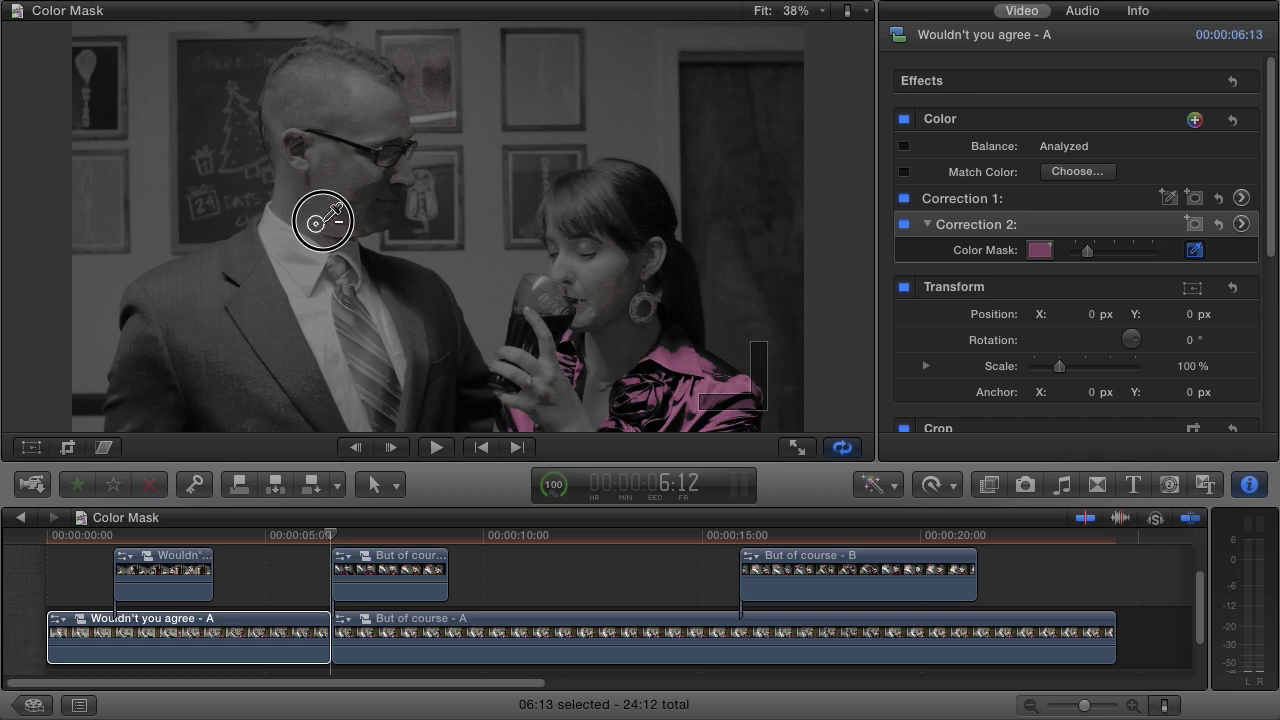
{"action": "left_click_drag", "start_coordinate": [322, 220], "coordinate": [322, 220]}
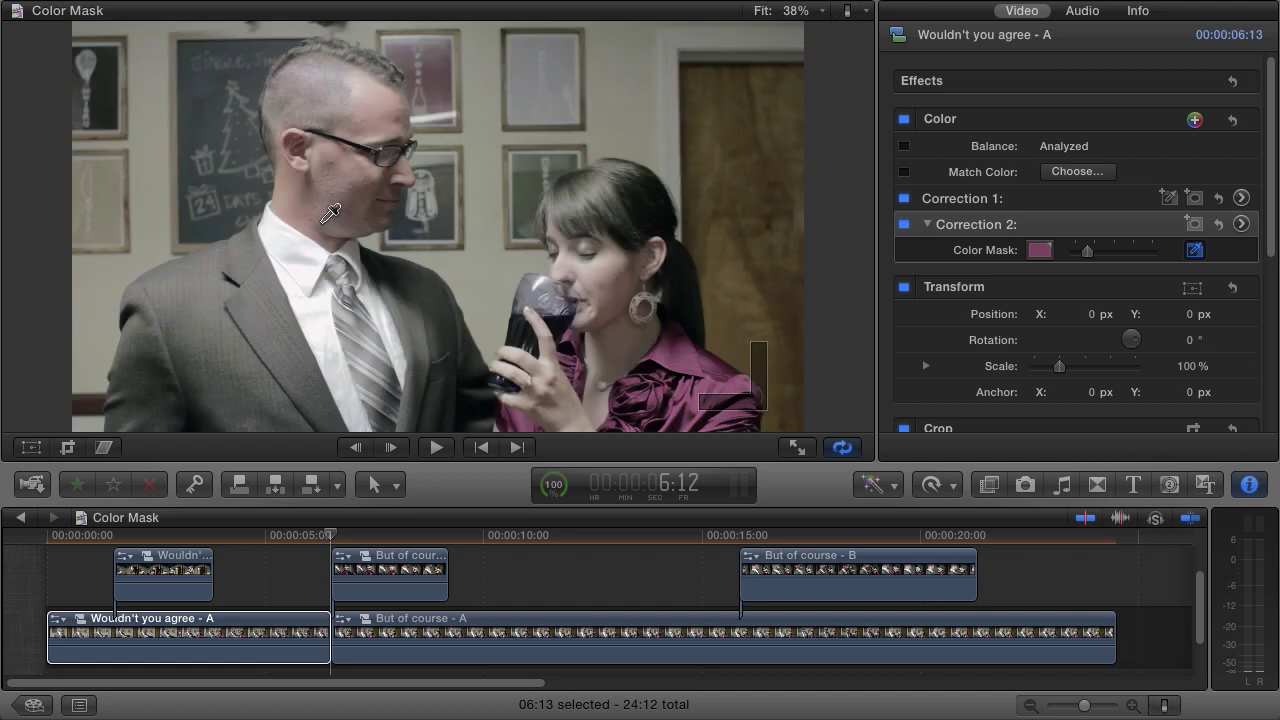
{"action": "left_click_drag", "start_coordinate": [1088, 250], "coordinate": [1079, 252]}
Shift the global color inside Correction 2's mask to magenta at 288° and 12%, and preview the cut to compare the blouse.
{"action": "left_click", "coordinate": [1241, 224]}
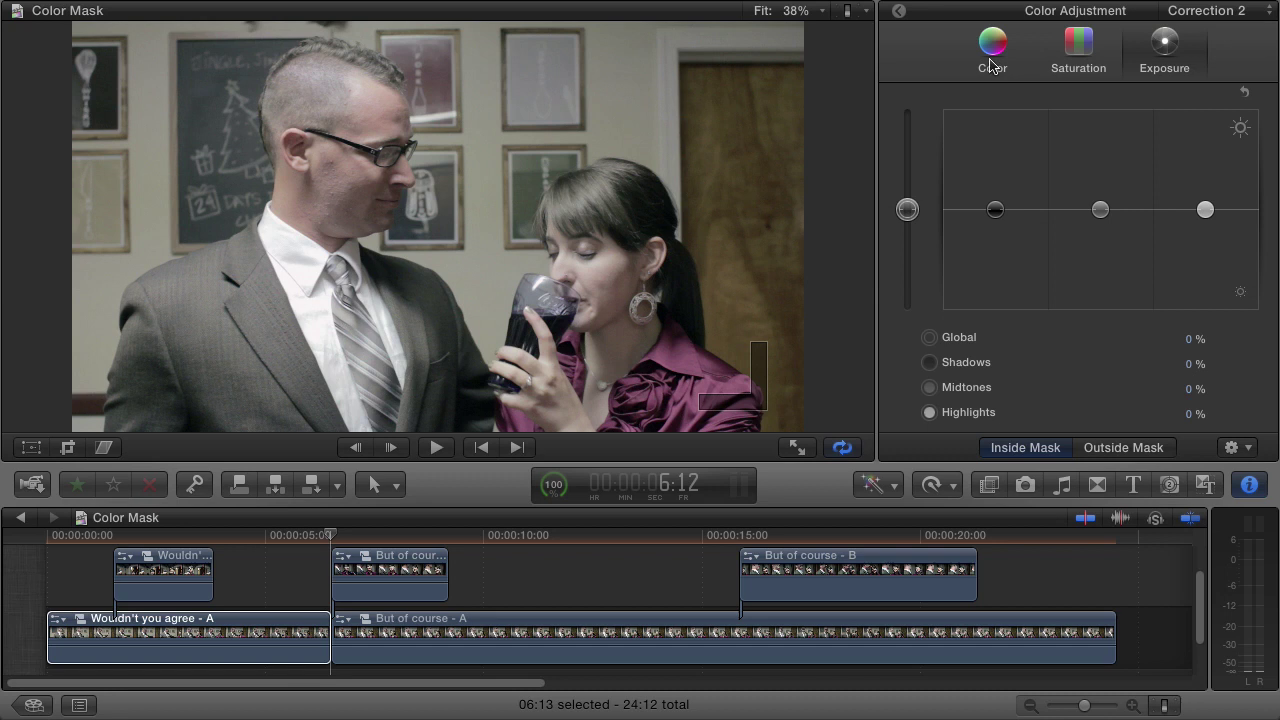
{"action": "left_click", "coordinate": [991, 66]}
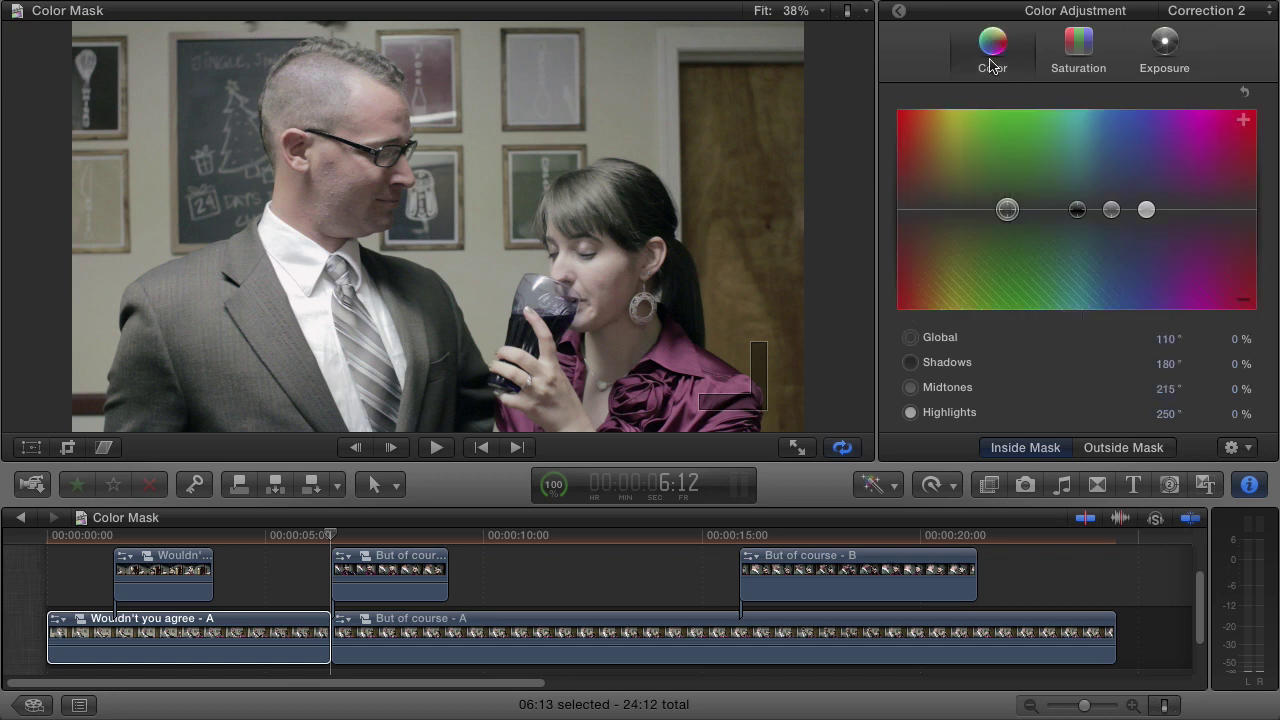
{"action": "left_click_drag", "start_coordinate": [1007, 209], "coordinate": [1186, 204]}
{"action": "key", "text": "shift+slash"}
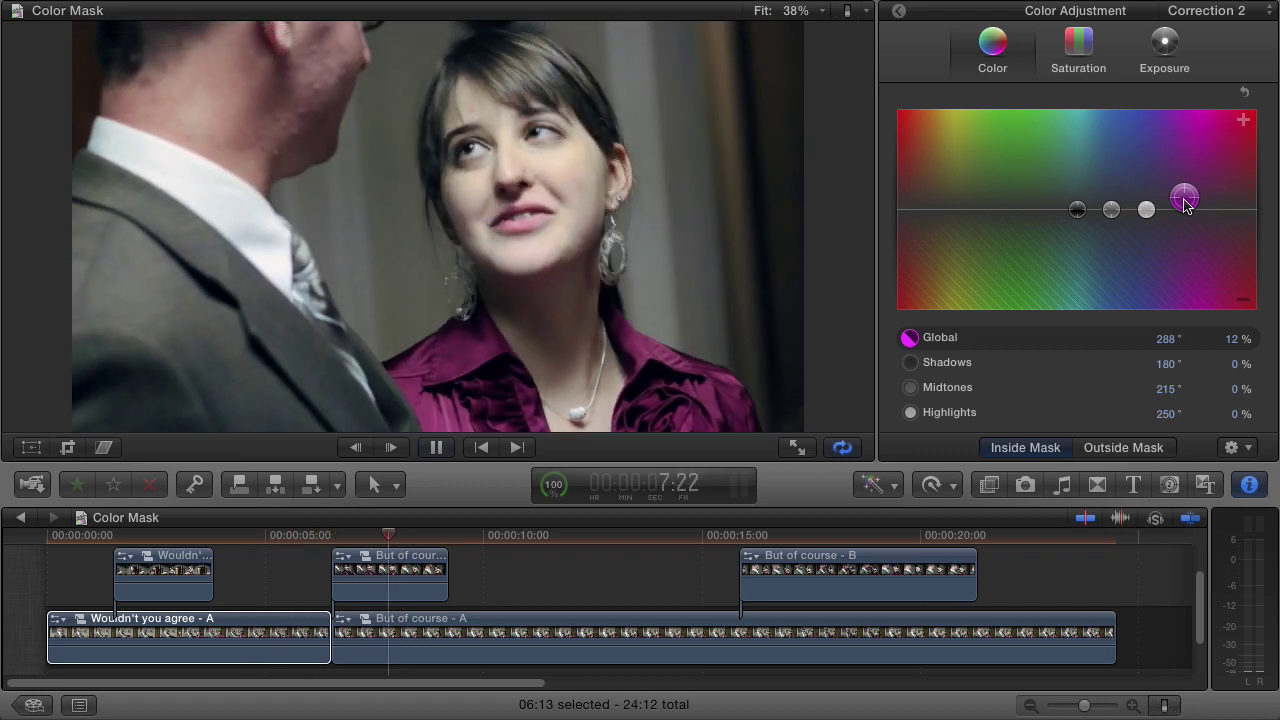
{"action": "key", "text": "space"}
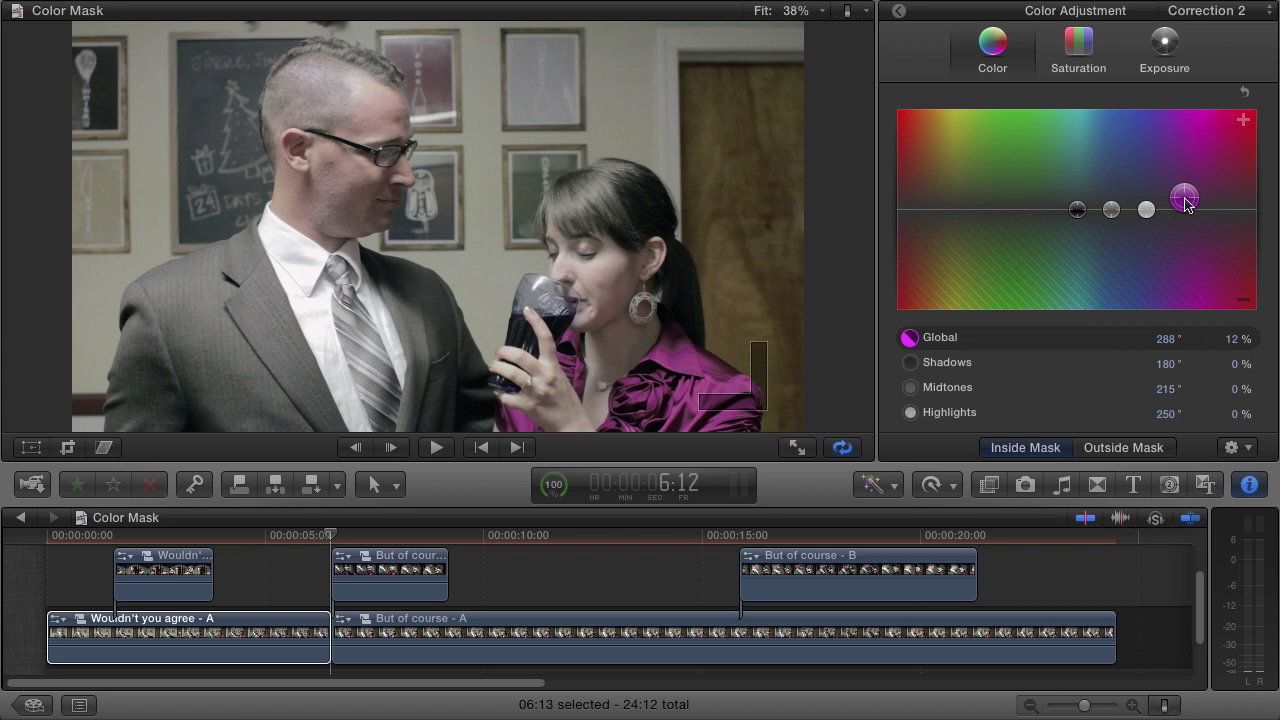
Shift the blouse's global color inside the mask to orange at 36° and 28%.
{"action": "left_click_drag", "start_coordinate": [1186, 204], "coordinate": [934, 188]}
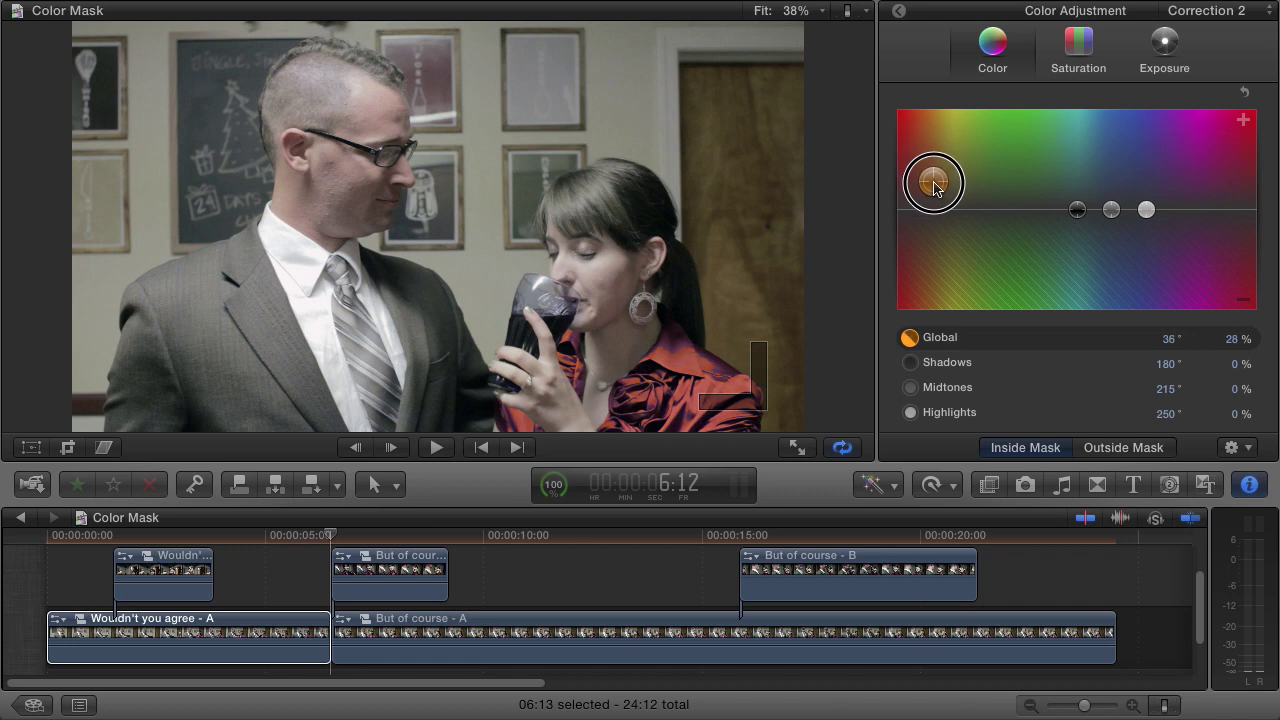
Fine-tune the blouse's global color inside the mask toward a slightly stronger yellow-orange.
{"action": "mouse_move", "coordinate": [934, 188]}
{"action": "left_mouse_down"}
{"action": "mouse_move", "coordinate": [930, 257]}
{"action": "mouse_move", "coordinate": [932, 180]}
{"action": "mouse_move", "coordinate": [903, 177]}
{"action": "mouse_move", "coordinate": [974, 188]}
{"action": "mouse_move", "coordinate": [938, 178]}
{"action": "mouse_move", "coordinate": [946, 171]}
{"action": "left_mouse_up"}
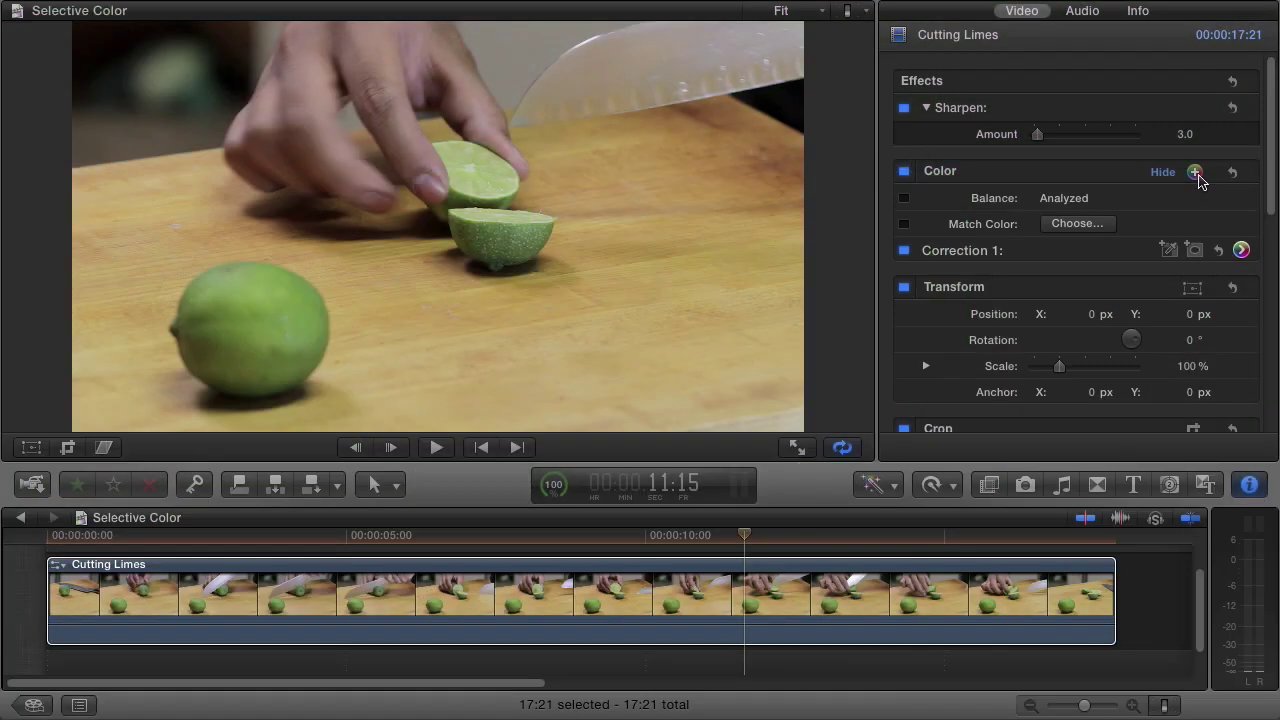
Add a second color correction to the Cutting Limes clip and give Correction 2 a color mask.
{"action": "left_click", "coordinate": [1196, 173]}
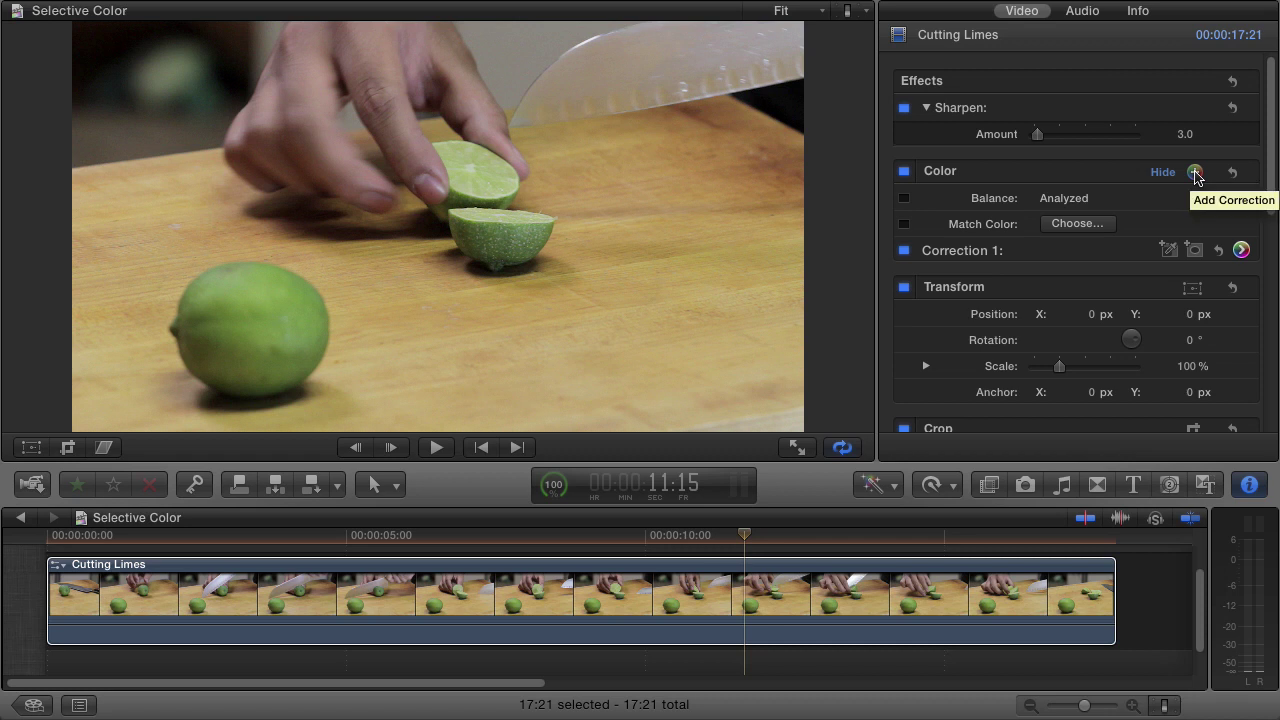
{"action": "left_click", "coordinate": [1195, 172]}
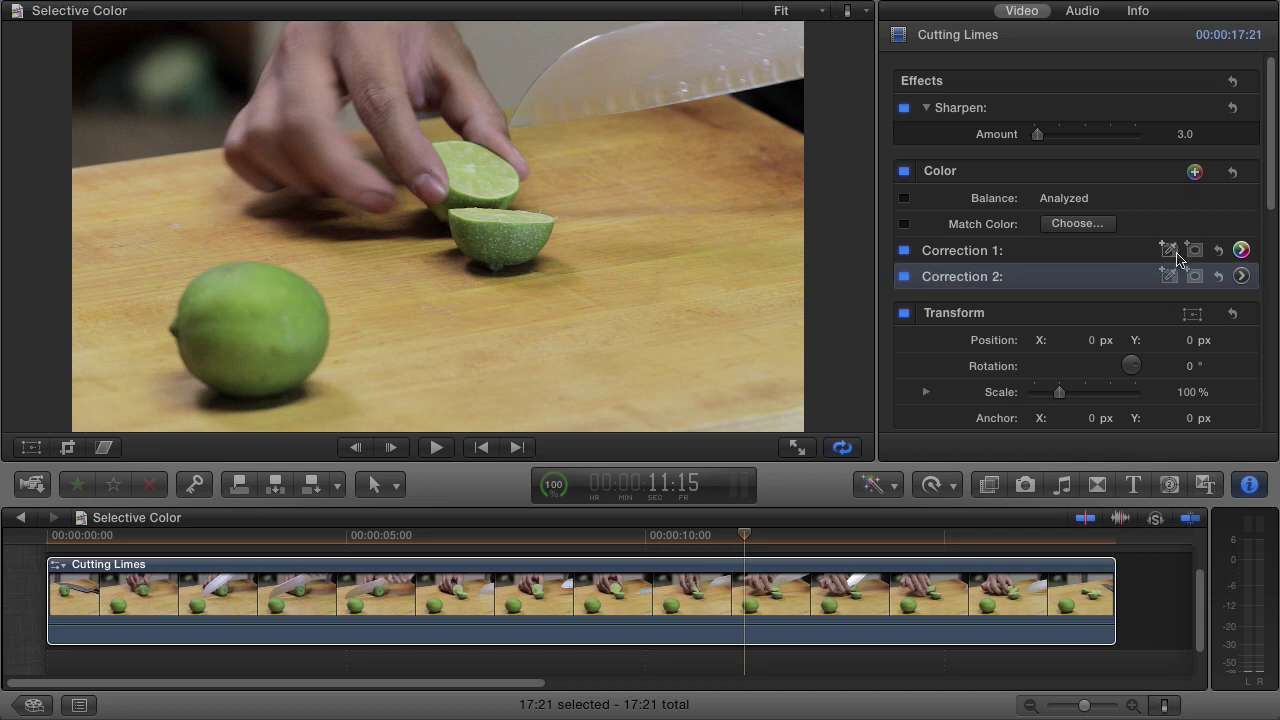
{"action": "left_click", "coordinate": [1172, 276]}
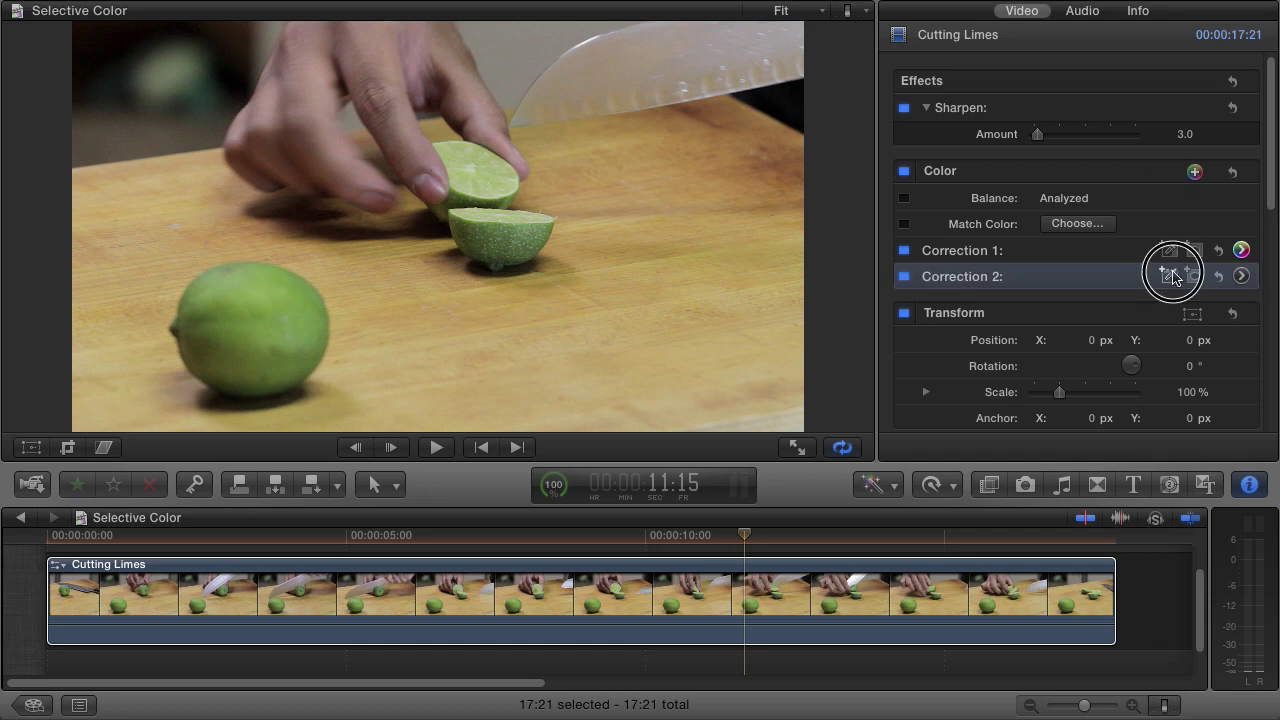
{"action": "left_click", "coordinate": [1172, 276]}
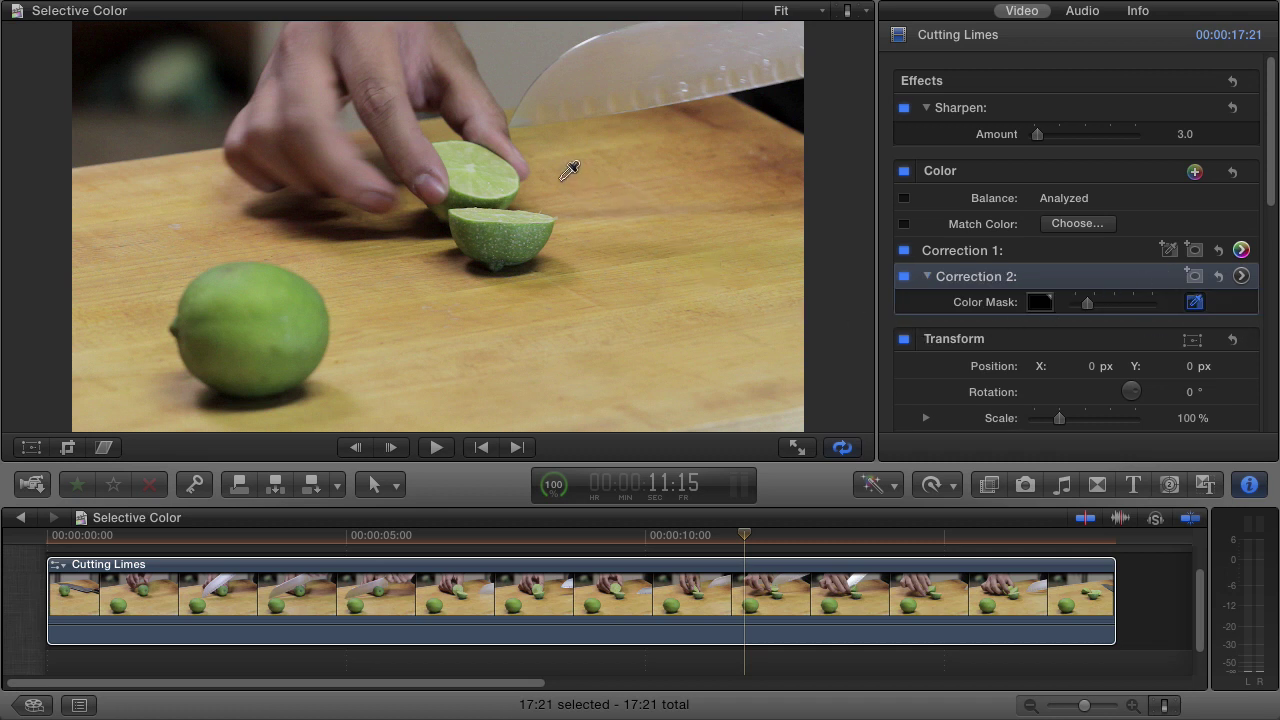
Sample the cut lime's flesh for the color mask and add the darker green shades of its peel.
{"action": "left_click", "coordinate": [474, 165]}
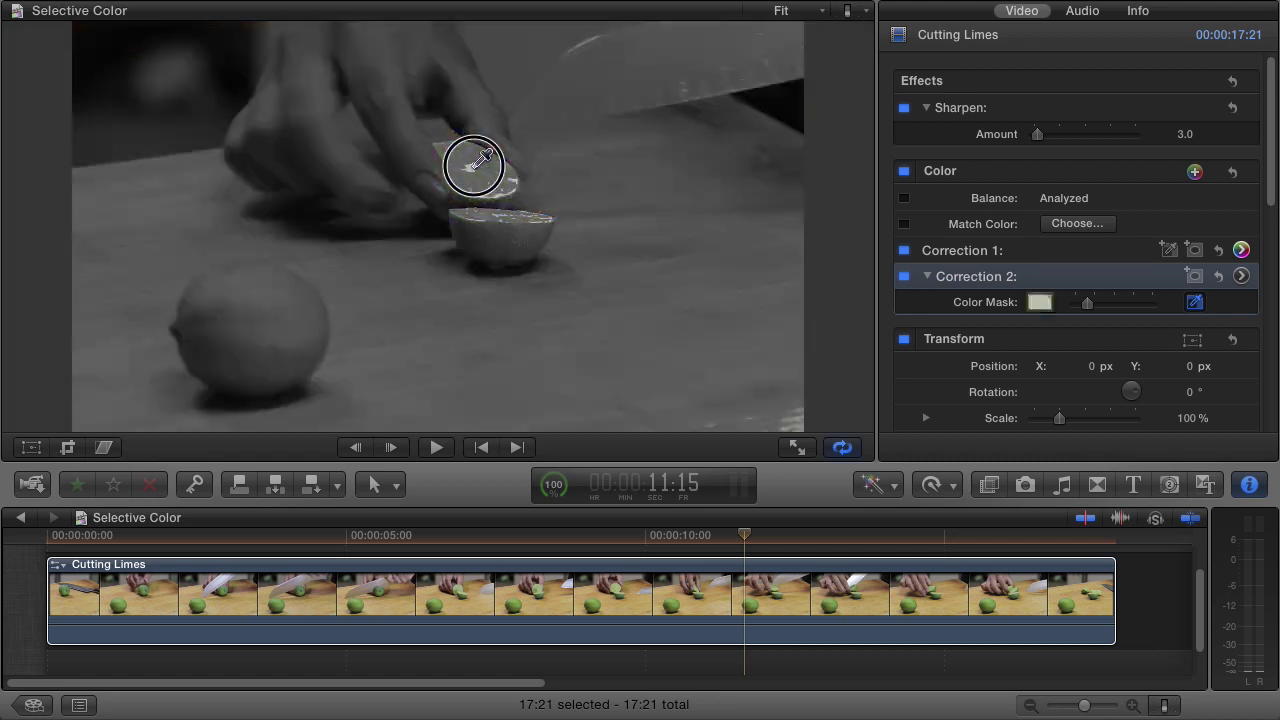
{"action": "left_click_drag", "start_coordinate": [474, 165], "coordinate": [480, 162]}
{"action": "left_click_drag", "start_coordinate": [505, 229], "coordinate": [479, 247]}
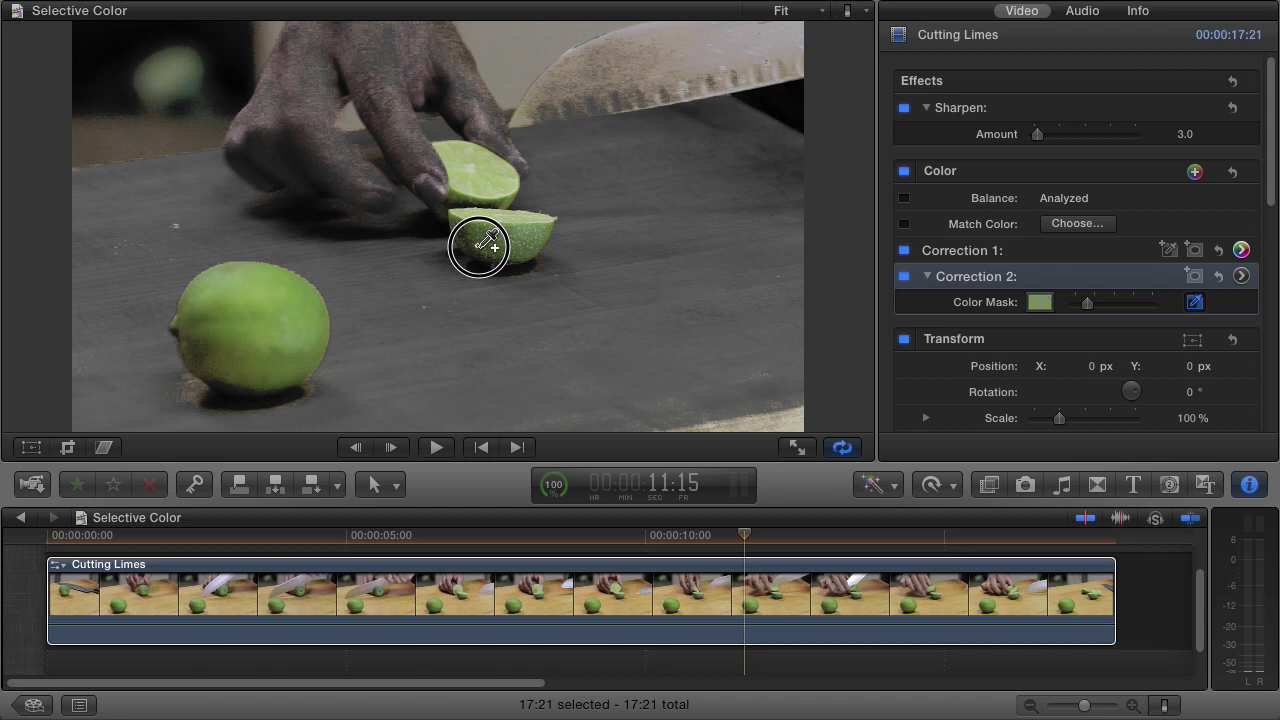
{"action": "left_click_drag", "start_coordinate": [479, 247], "coordinate": [479, 247]}
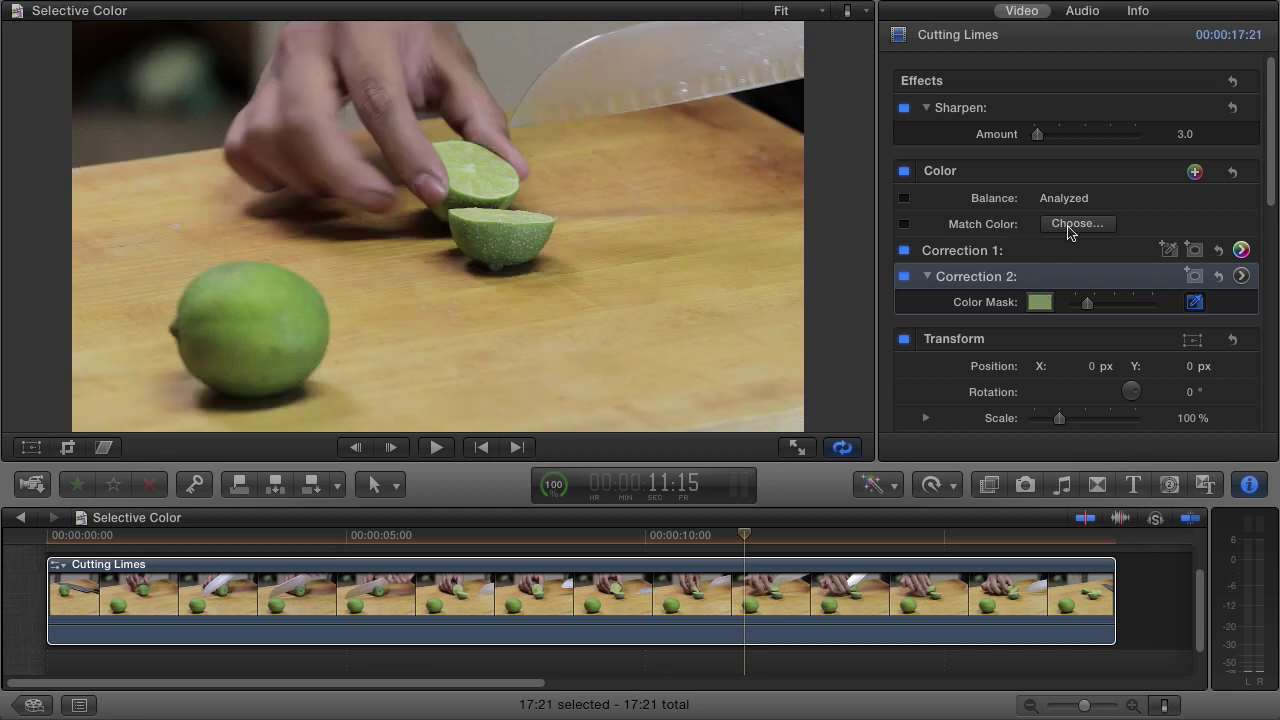
Set Correction 2's global saturation outside the mask to -100% so only the limes keep their color.
{"action": "left_click", "coordinate": [1241, 277]}
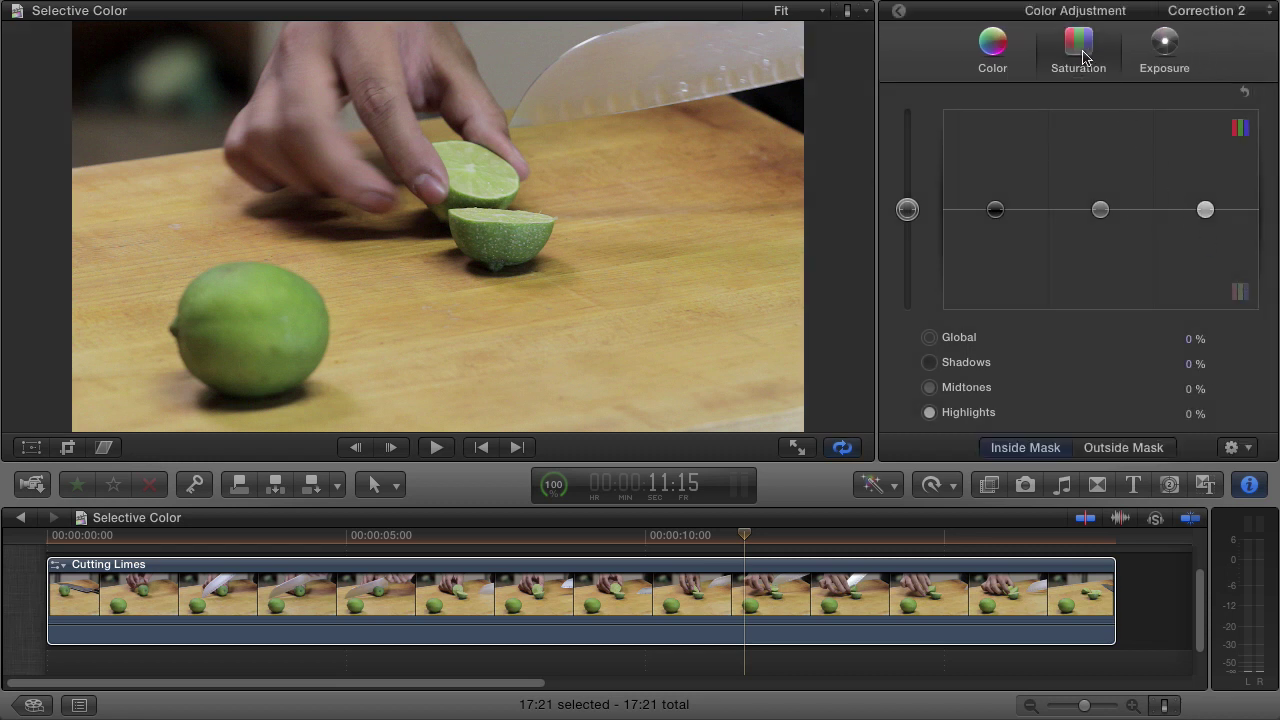
{"action": "left_click", "coordinate": [1110, 449]}
{"action": "left_click", "coordinate": [907, 212]}
{"action": "left_click_drag", "start_coordinate": [907, 212], "coordinate": [912, 392]}
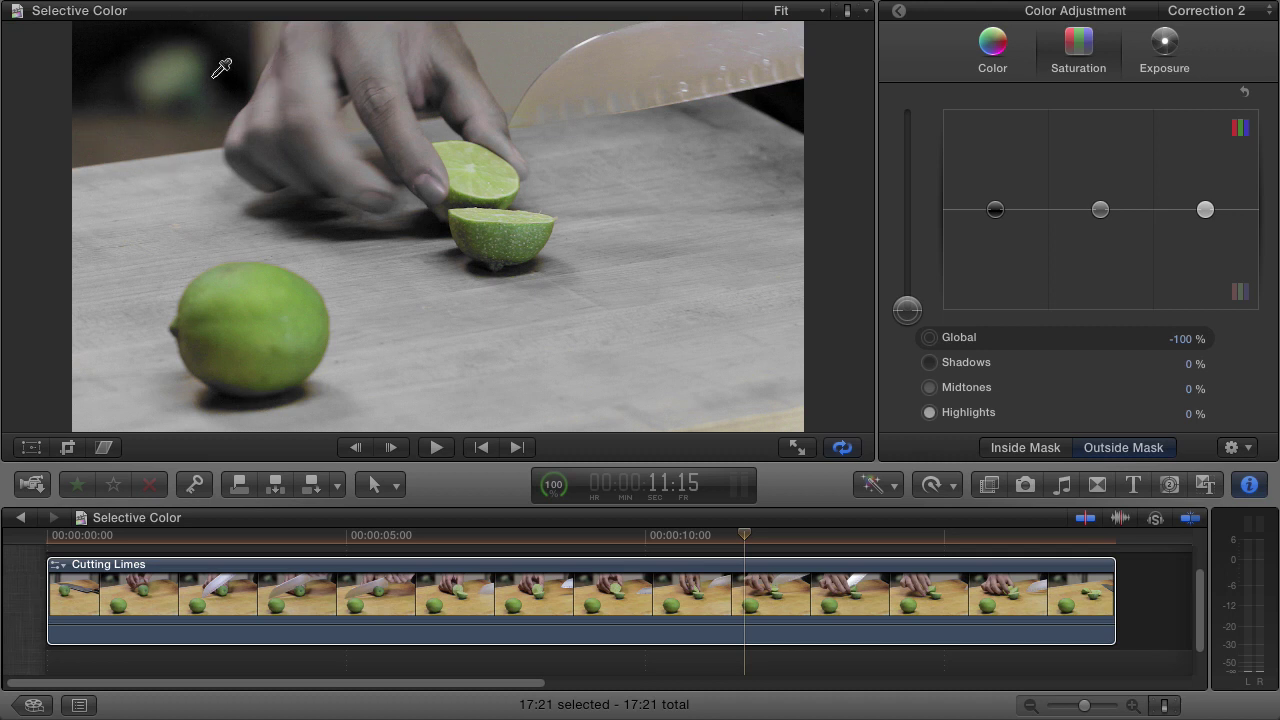
{"action": "left_click", "coordinate": [897, 12]}
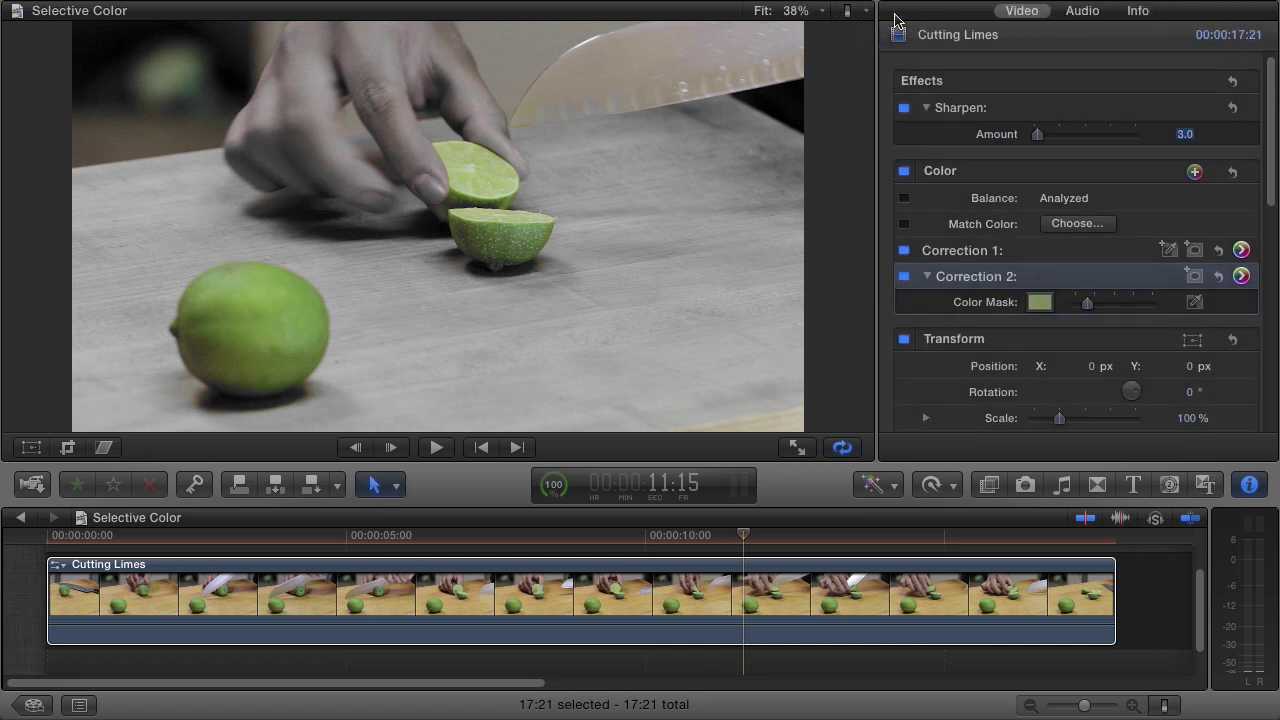
Add a shape mask to Correction 2 and reshape it into a wide, tilted rounded rectangle covering the cutting board along its back edge.
{"action": "left_click", "coordinate": [1194, 276]}
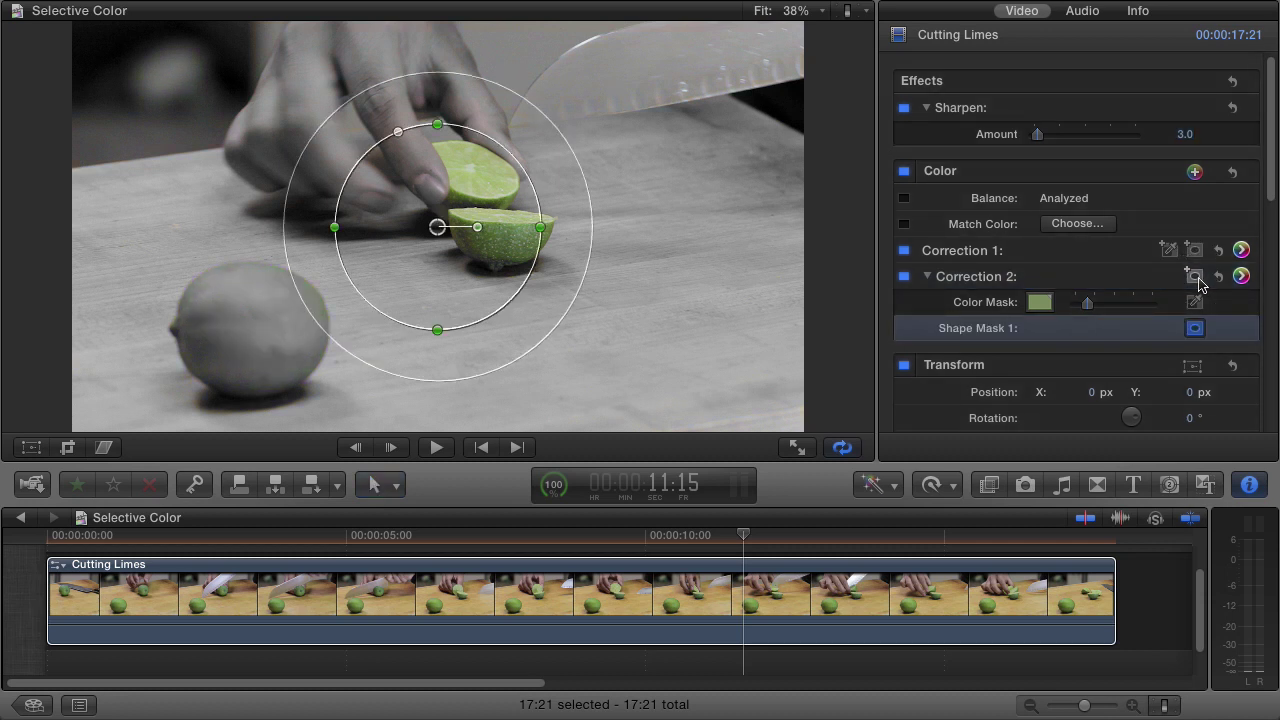
{"action": "left_click_drag", "start_coordinate": [434, 232], "coordinate": [477, 233]}
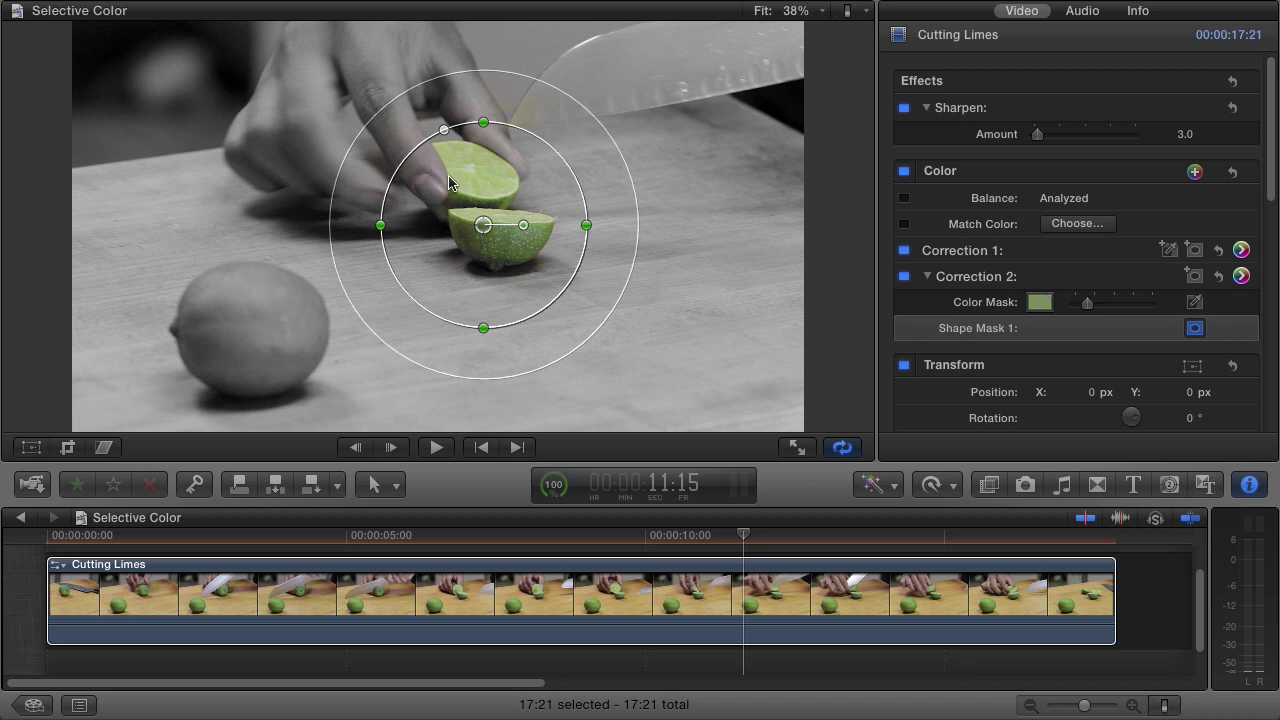
{"action": "left_click_drag", "start_coordinate": [441, 132], "coordinate": [268, 108]}
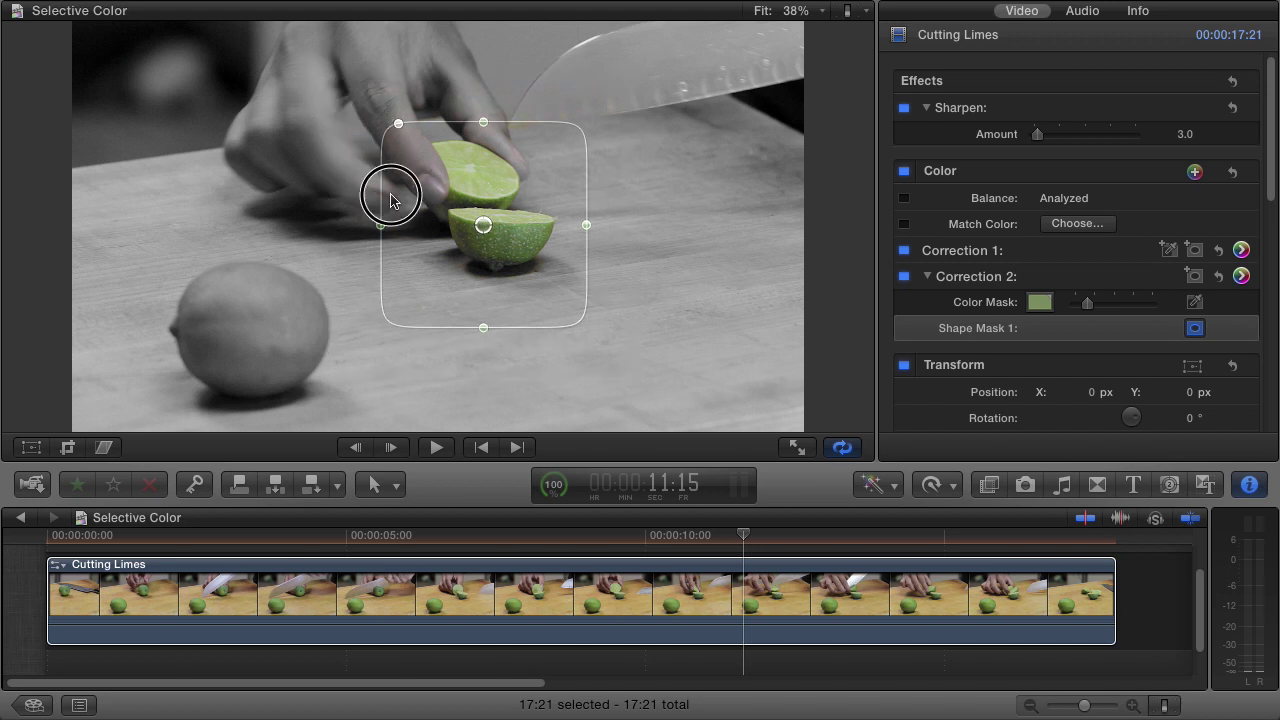
{"action": "left_click_drag", "start_coordinate": [523, 224], "coordinate": [522, 216]}
{"action": "left_click_drag", "start_coordinate": [380, 248], "coordinate": [18, 285]}
{"action": "left_click_drag", "start_coordinate": [506, 331], "coordinate": [480, 348]}
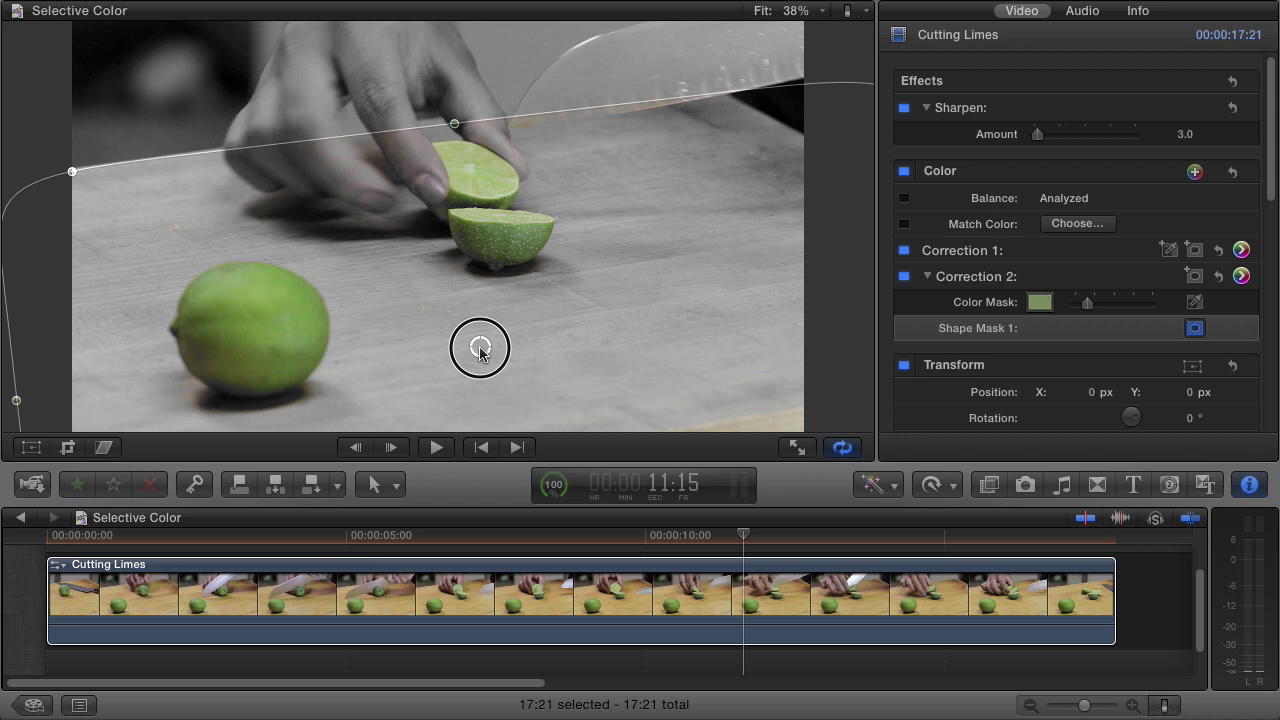
Set Correction 2's exposure outside the mask to -11% for shadows and 11% for highlights.
{"action": "left_click", "coordinate": [1241, 277]}
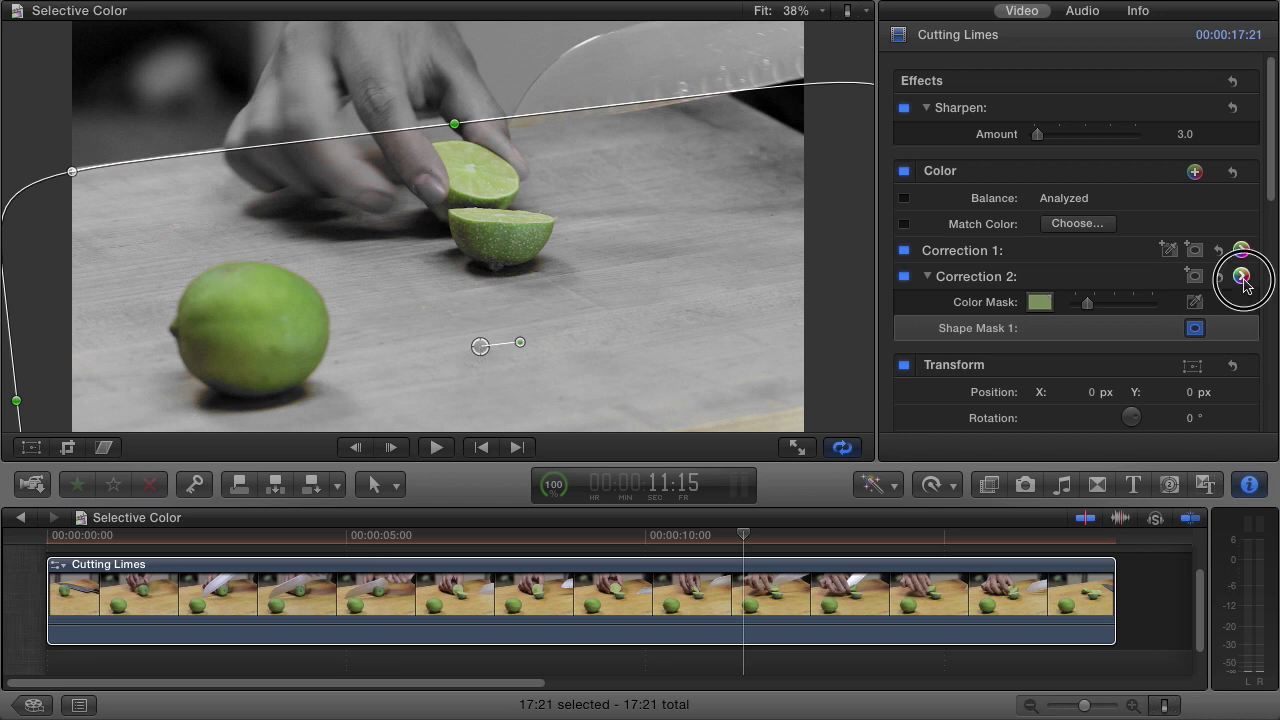
{"action": "left_click", "coordinate": [1165, 45]}
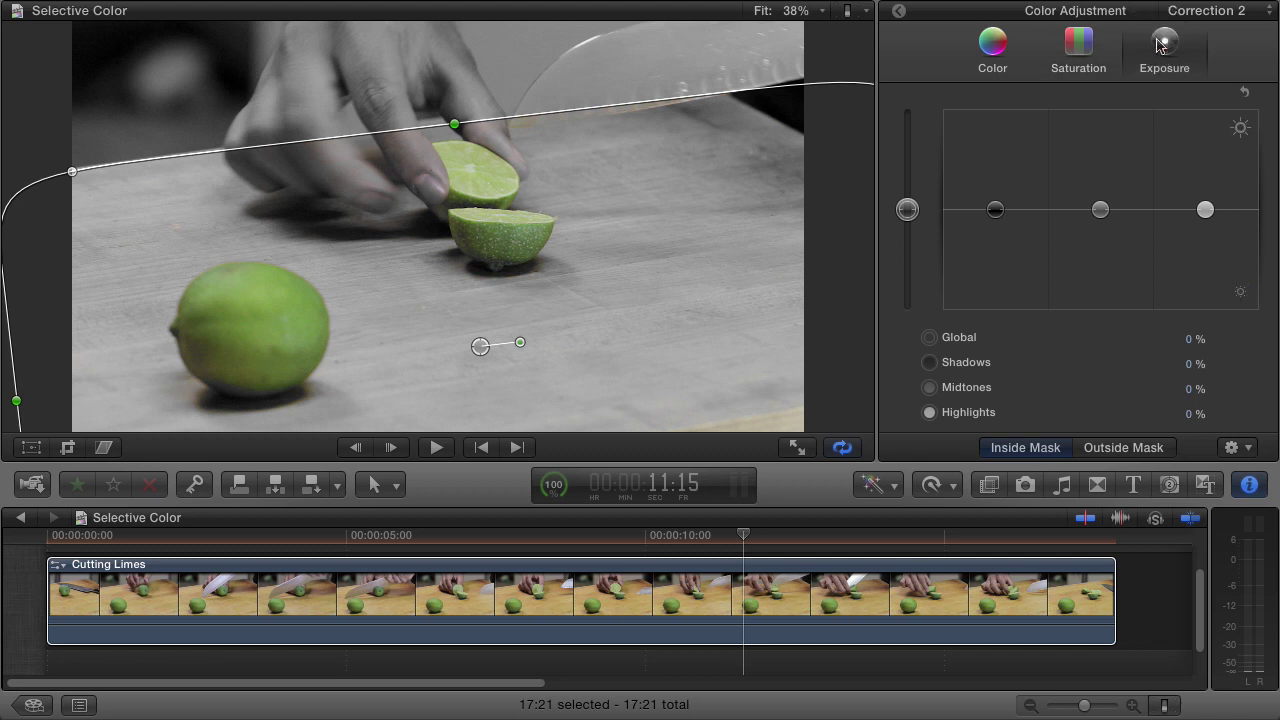
{"action": "left_click", "coordinate": [1098, 451]}
{"action": "left_click_drag", "start_coordinate": [996, 209], "coordinate": [997, 219]}
{"action": "left_click_drag", "start_coordinate": [1205, 210], "coordinate": [1203, 199]}
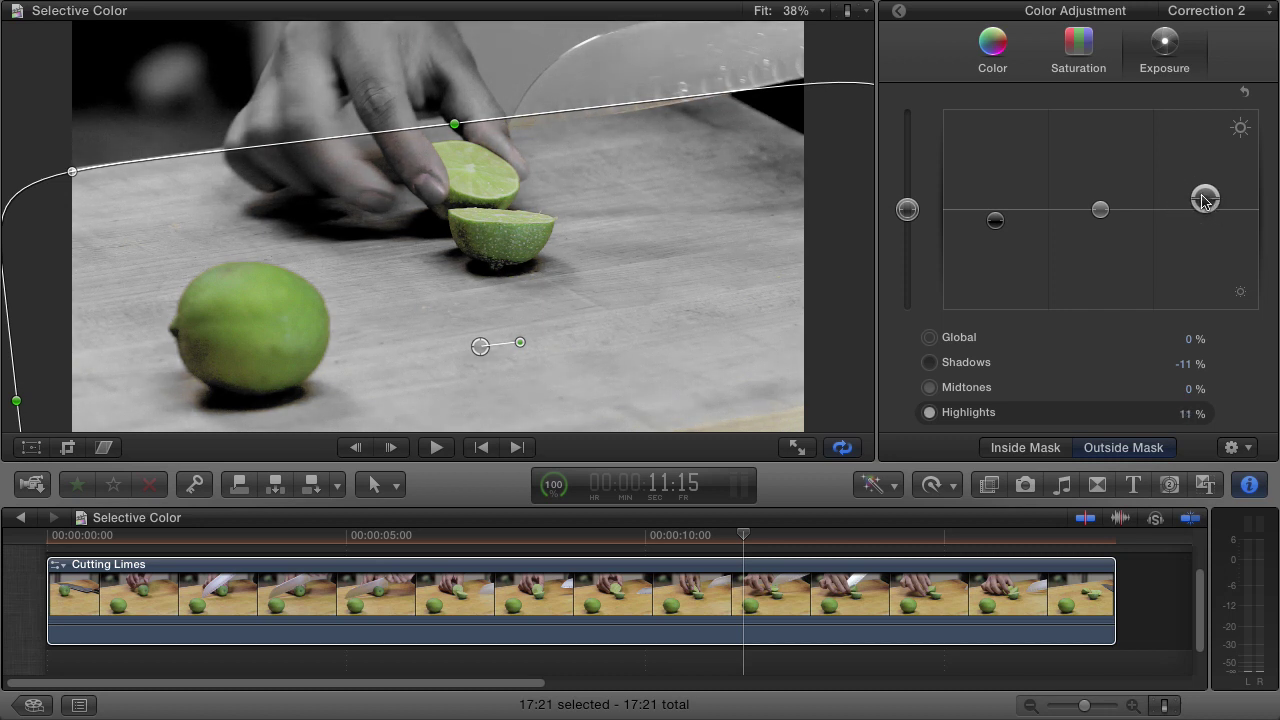
Turn off looped playback and play the Cutting Limes clip from the beginning to review the selective color effect.
{"action": "left_click", "coordinate": [833, 454]}
{"action": "left_click", "coordinate": [445, 455]}
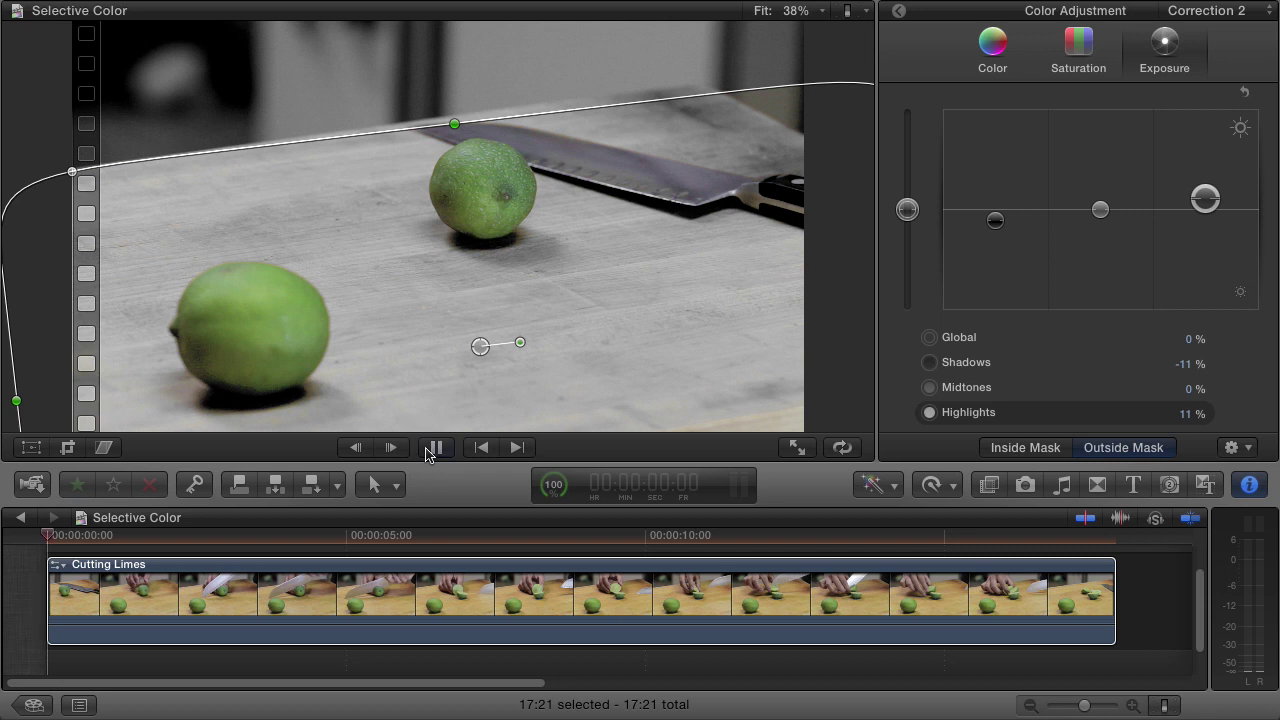